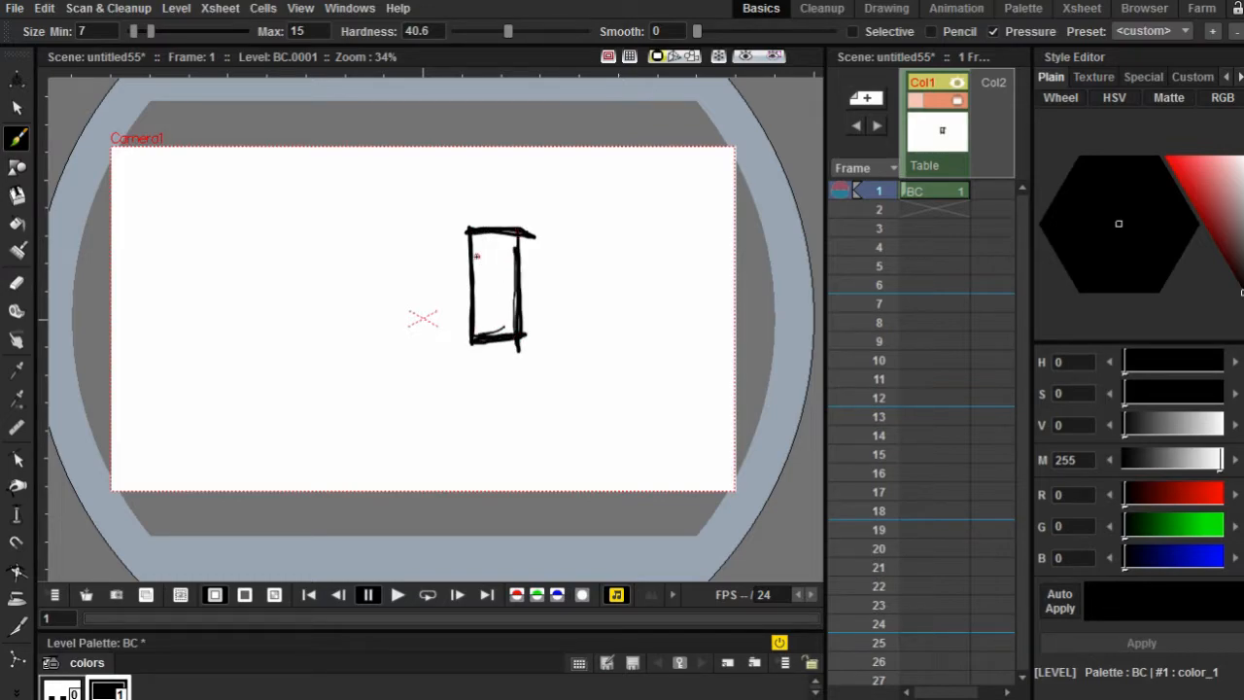
- Complete the rectangular character with a head line, two eyes, boxy arms on both sides and a leg divider
mouse_move(466, 258)
left_mouse_down()
mouse_move(515, 260)
mouse_move(446, 302)
mouse_move(472, 304)
left_mouse_up()
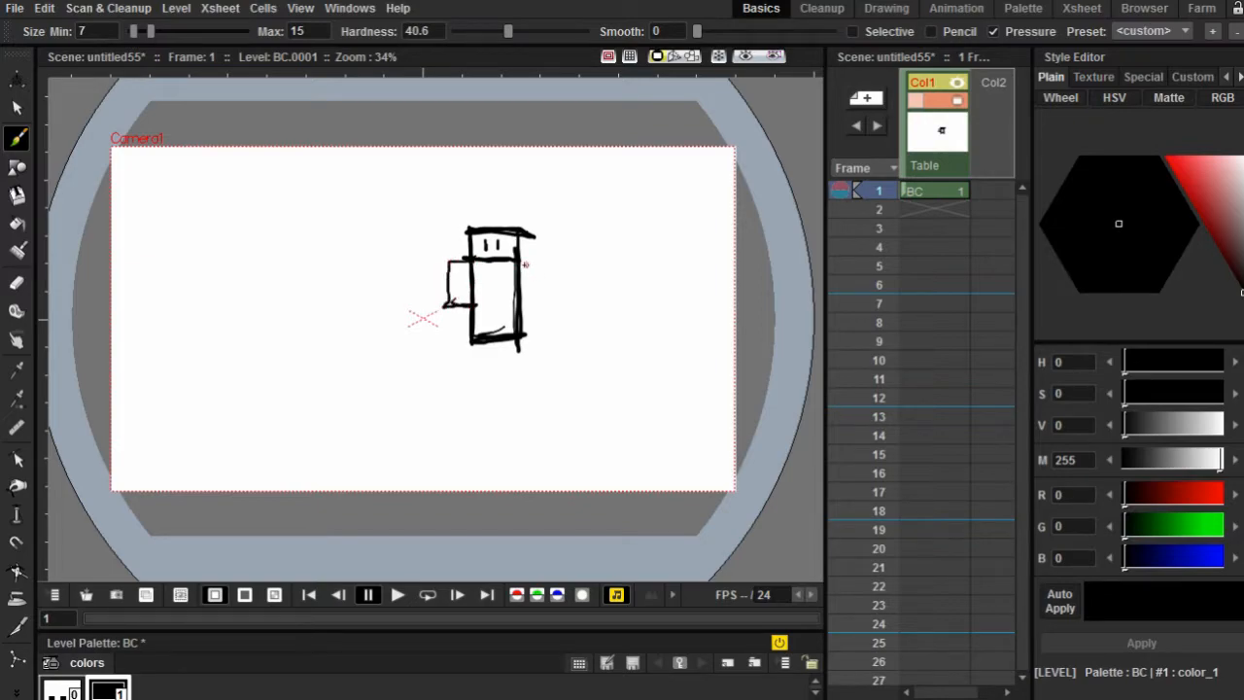
left_click_drag(549, 264, 550, 265)
mouse_move(542, 263)
left_mouse_down()
mouse_move(538, 312)
mouse_move(493, 338)
left_mouse_up()
left_click_drag(468, 293, 437, 296)
scroll(473, 183, "up", 3)
left_click_drag(463, 341, 471, 286)
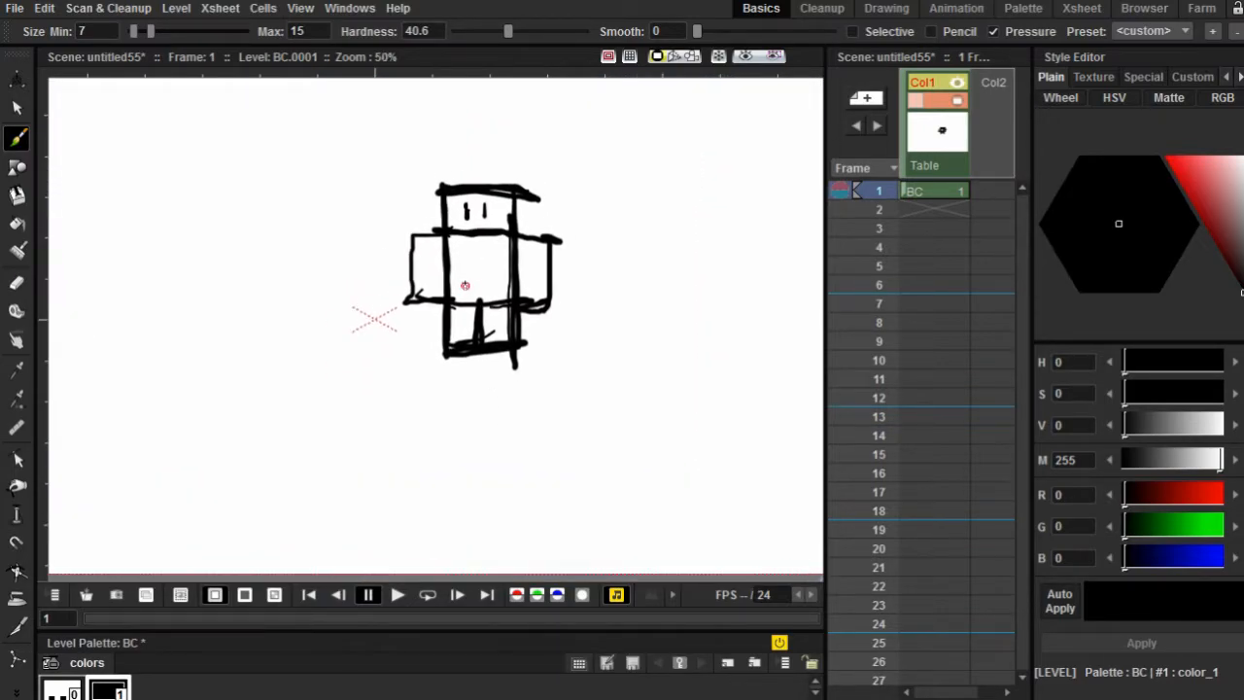
left_click_drag(428, 194, 434, 236)
mouse_move(482, 167)
left_mouse_down()
mouse_move(436, 200)
mouse_move(431, 191)
mouse_move(456, 217)
left_mouse_up()
key("ctrl+z")
key("ctrl+z")
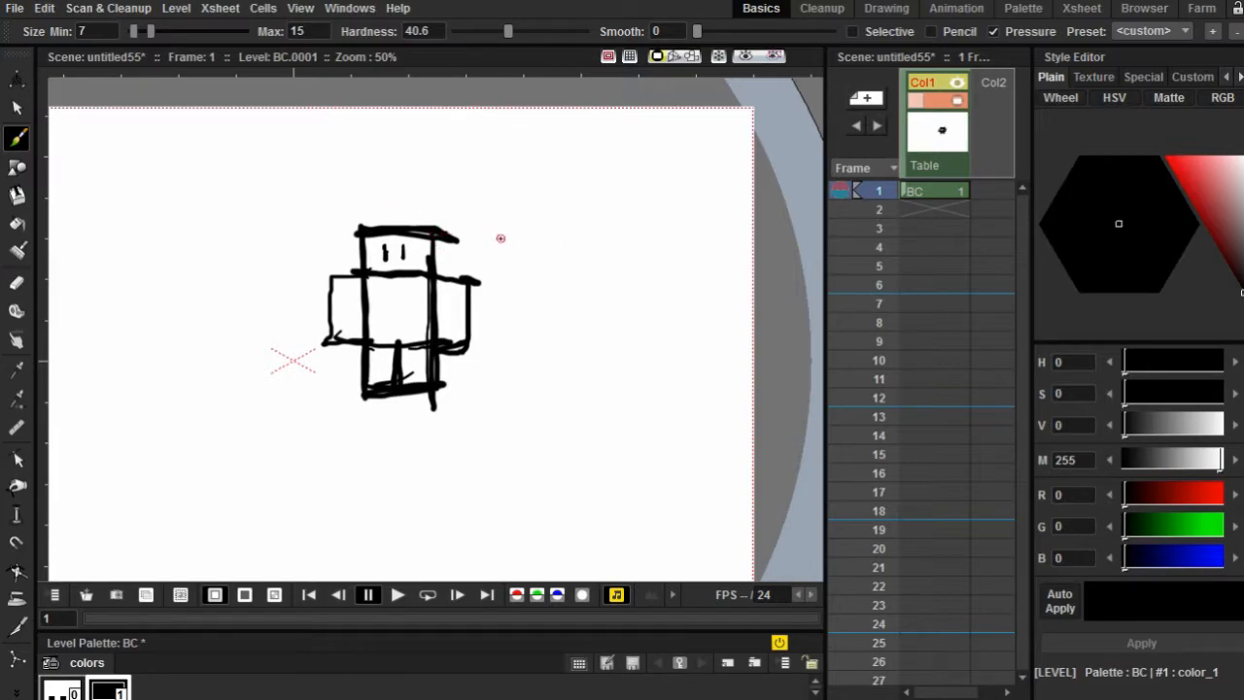
- Draw a curved arrow leading away from the rectangular character and a small rectangular head with two eyes beyond it
left_click_drag(502, 239, 456, 228)
mouse_move(527, 165)
left_mouse_down()
mouse_move(490, 153)
mouse_move(443, 181)
mouse_move(515, 184)
mouse_move(489, 187)
left_mouse_up()
mouse_move(577, 196)
left_mouse_down()
mouse_move(559, 166)
mouse_move(543, 201)
left_mouse_up()
left_click_drag(541, 154, 626, 153)
mouse_move(612, 156)
left_mouse_down()
mouse_move(610, 195)
mouse_move(630, 191)
left_mouse_up()
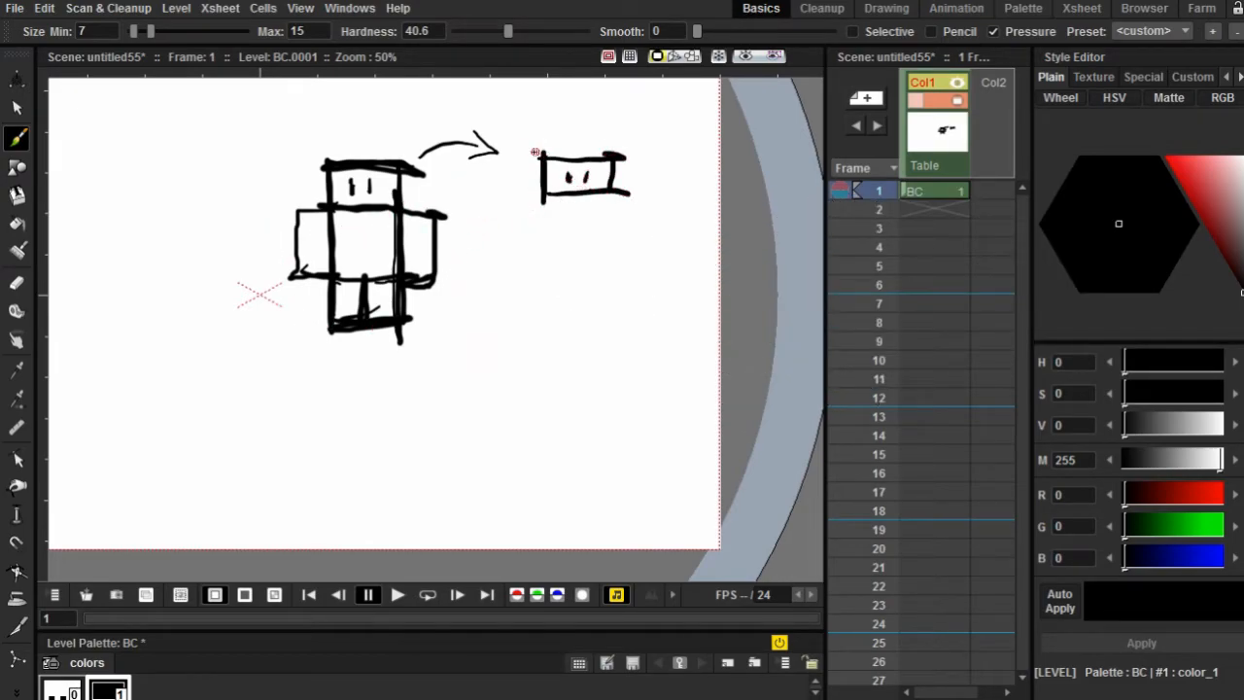
mouse_move(516, 206)
left_mouse_down()
mouse_move(664, 201)
mouse_move(506, 189)
mouse_move(661, 195)
mouse_move(556, 340)
left_mouse_up()
key("ctrl+z")
key("ctrl+z")
- Draw an inverted triangular body under the second head, with a waistline and a line separating the legs
left_click_drag(508, 199, 561, 346)
mouse_move(655, 198)
left_mouse_down()
mouse_move(575, 347)
mouse_move(576, 333)
left_mouse_up()
mouse_move(543, 286)
left_mouse_down()
mouse_move(561, 345)
mouse_move(571, 333)
mouse_move(577, 346)
left_mouse_up()
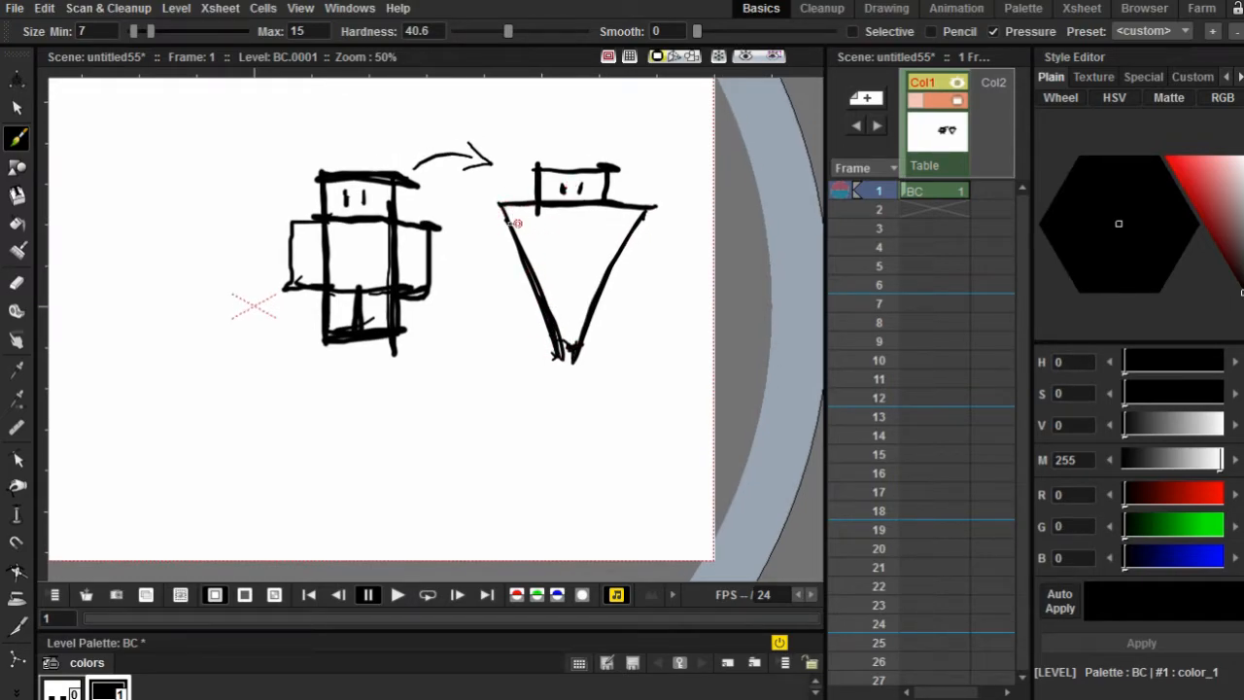
mouse_move(555, 293)
left_mouse_down()
mouse_move(596, 298)
mouse_move(564, 296)
mouse_move(569, 345)
left_mouse_up()
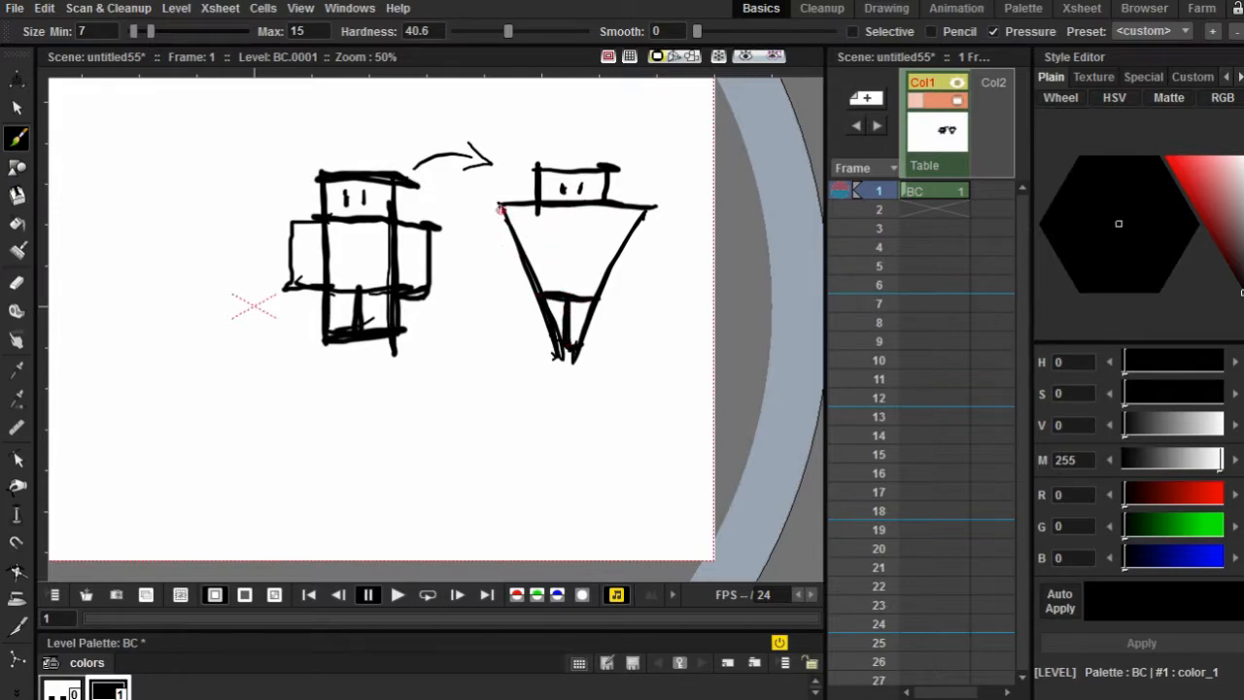
- Draw bent arms with small round fists hanging from both shoulders of the triangular character
mouse_move(500, 209)
left_mouse_down()
mouse_move(503, 298)
mouse_move(498, 250)
mouse_move(502, 294)
mouse_move(518, 273)
mouse_move(510, 304)
left_mouse_up()
left_click_drag(647, 222, 649, 311)
mouse_move(612, 255)
left_mouse_down()
mouse_move(654, 312)
mouse_move(648, 297)
left_mouse_up()
mouse_move(544, 227)
left_mouse_down()
mouse_move(625, 215)
mouse_move(472, 198)
mouse_move(451, 220)
mouse_move(534, 163)
left_mouse_up()
left_click_drag(559, 225, 577, 235)
left_click_drag(525, 266, 500, 282)
mouse_move(503, 175)
left_mouse_down()
mouse_move(502, 195)
mouse_move(395, 168)
mouse_move(330, 188)
mouse_move(408, 194)
mouse_move(455, 224)
left_mouse_up()
left_click(16, 283)
left_click(19, 138)
left_click_drag(369, 221, 439, 218)
mouse_move(385, 163)
left_mouse_down()
mouse_move(443, 152)
mouse_move(400, 147)
mouse_move(434, 169)
mouse_move(415, 166)
left_mouse_up()
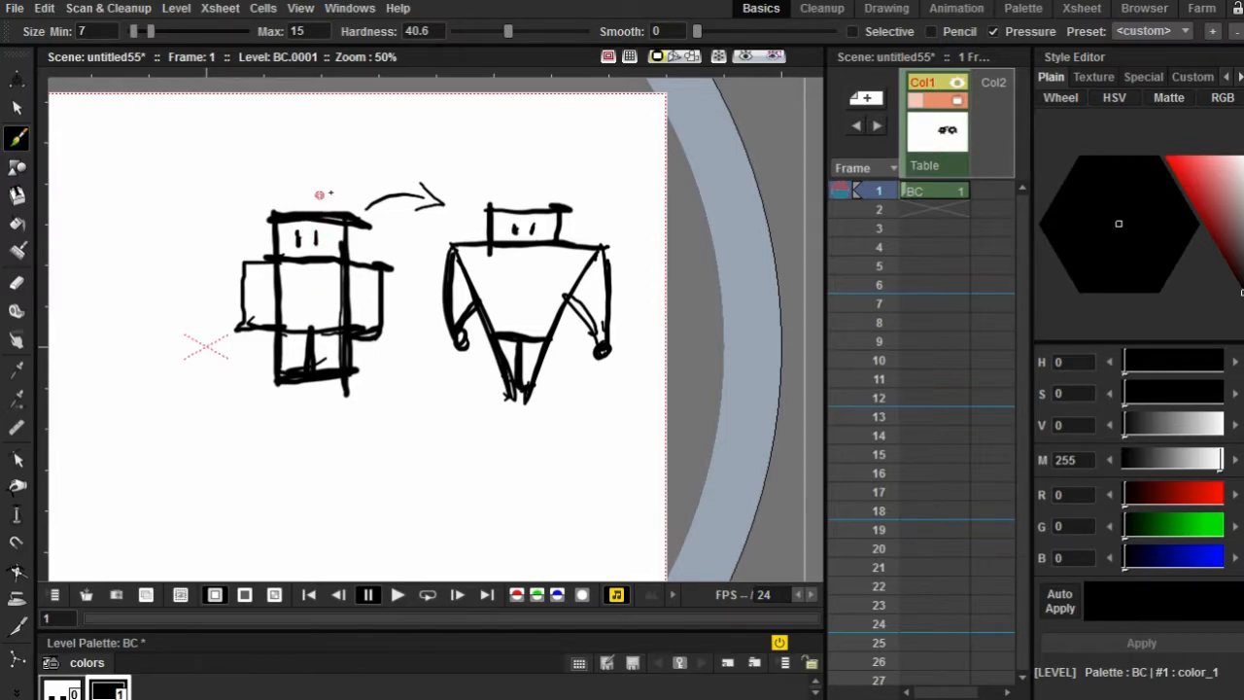
left_click_drag(315, 196, 330, 196)
- Erase the rectangular character's boxy arms and paint small round hands close to the sides of its body
left_click(18, 284)
mouse_move(241, 251)
left_mouse_down()
mouse_move(264, 278)
mouse_move(403, 264)
mouse_move(341, 278)
mouse_move(289, 318)
mouse_move(381, 329)
left_mouse_up()
left_click(18, 141)
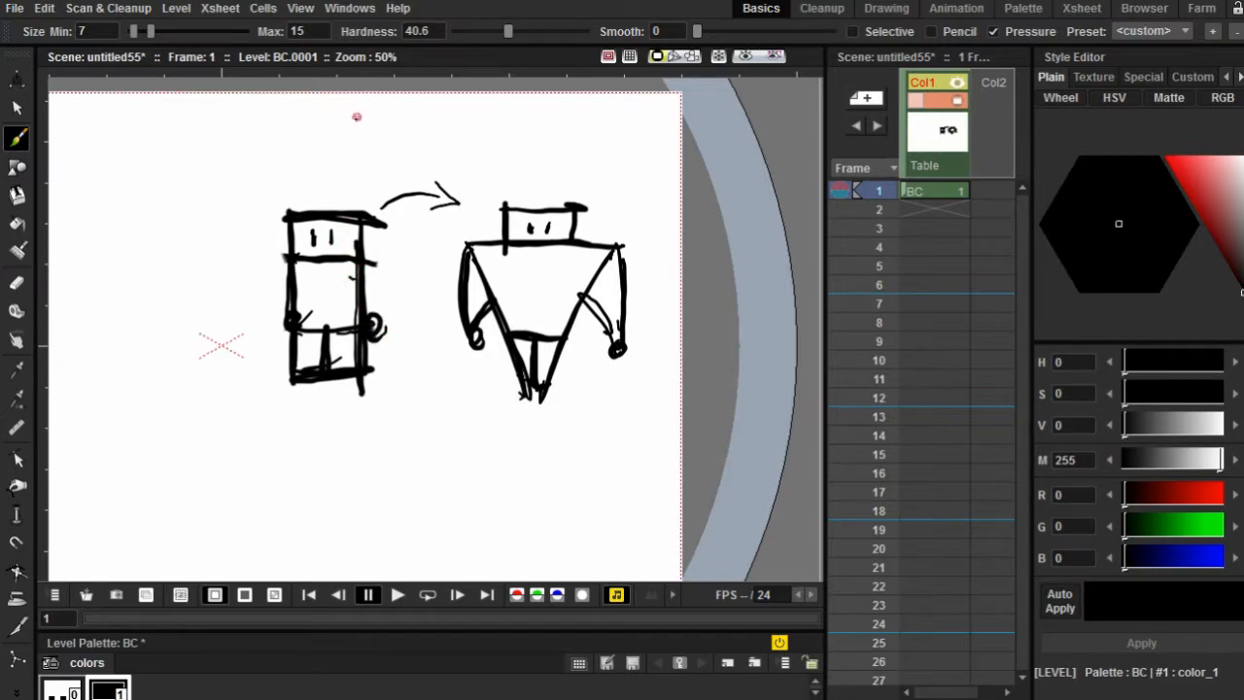
left_click_drag(350, 153, 421, 133)
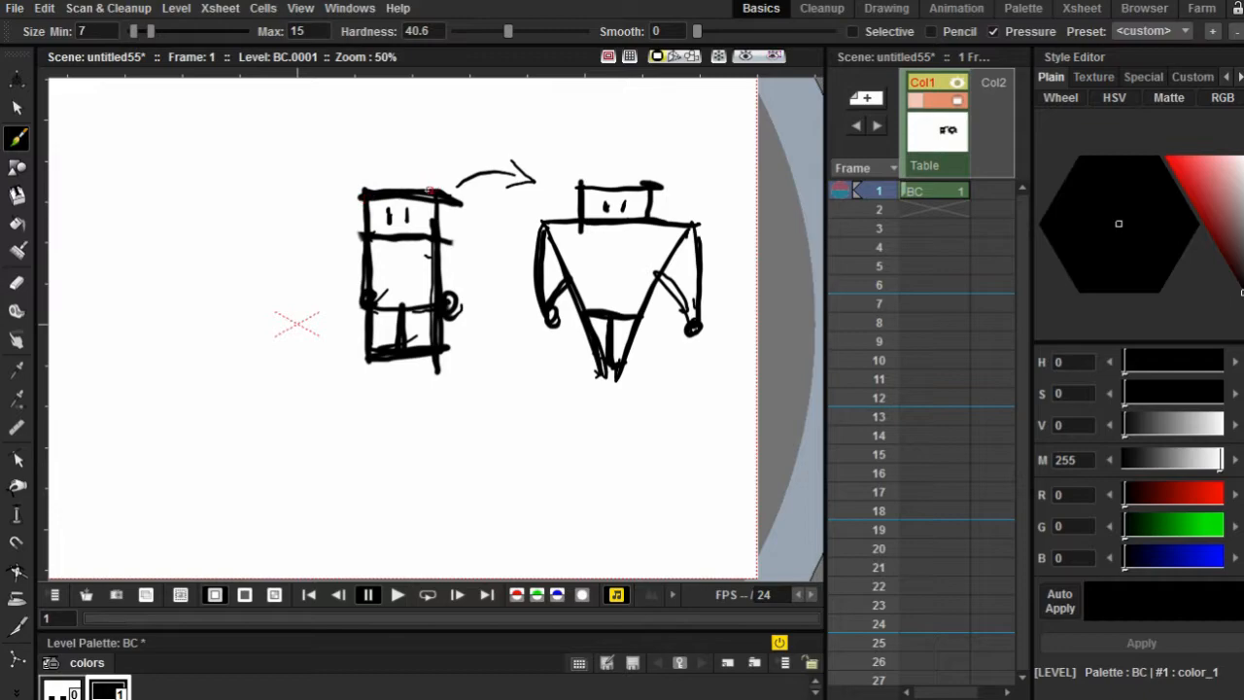
left_click_drag(440, 226, 453, 254)
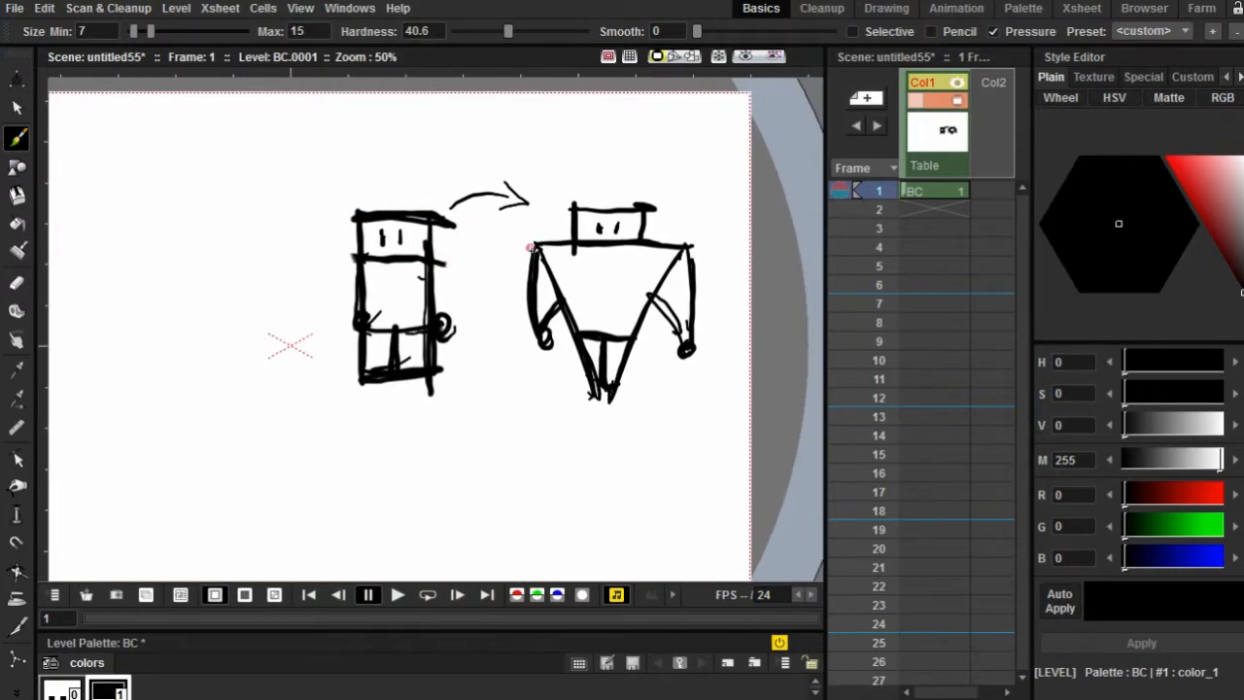
- Add another stroke along the right arm of the triangular character, down to the fist
left_click_drag(687, 250, 681, 347)
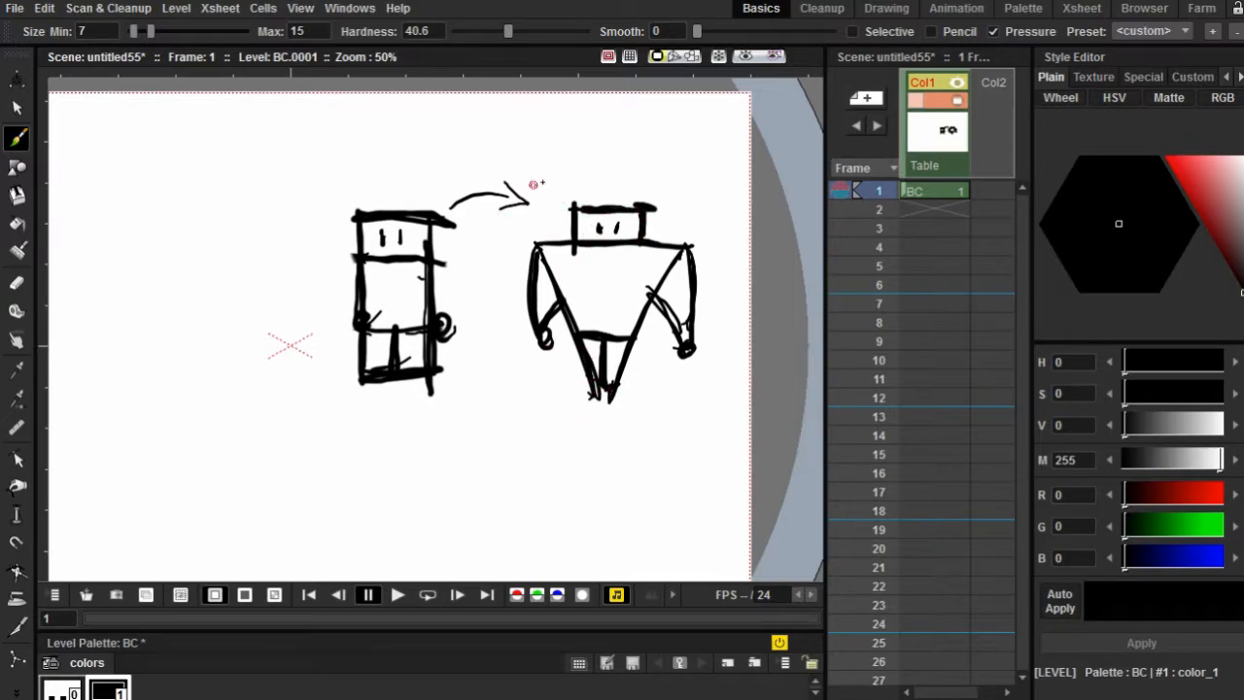
scroll(534, 217, "left", 4)
scroll(533, 253, "left", 5)
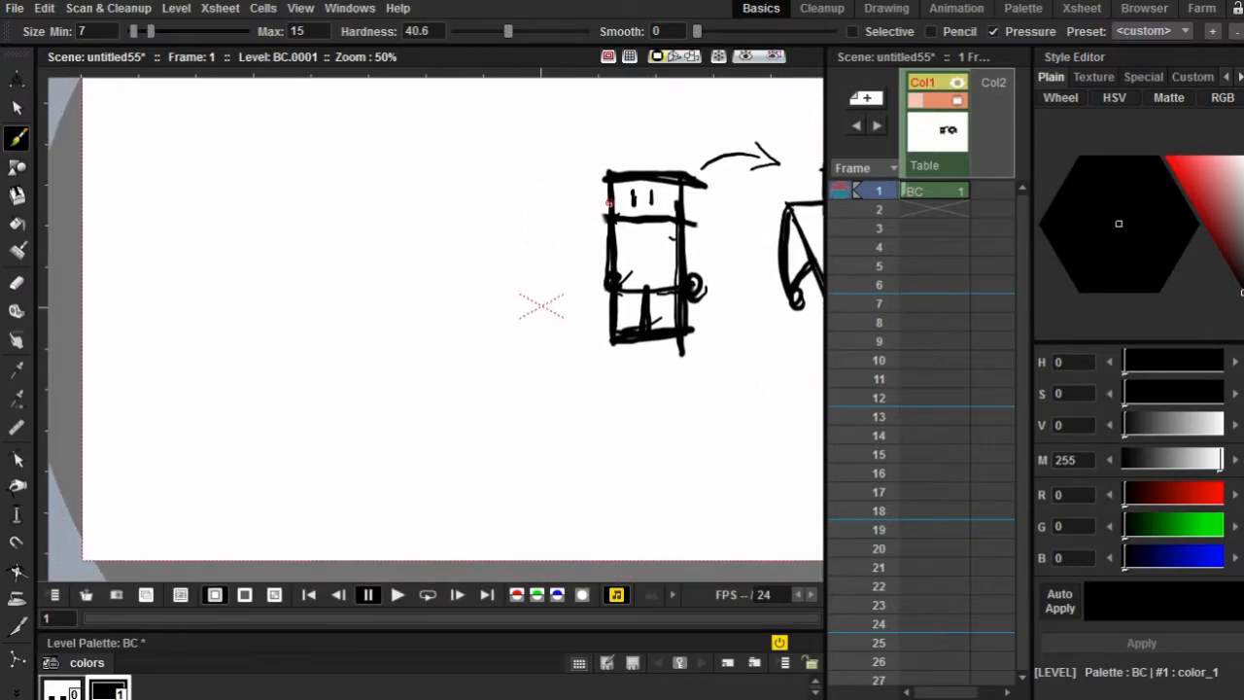
left_click_drag(610, 186, 299, 233)
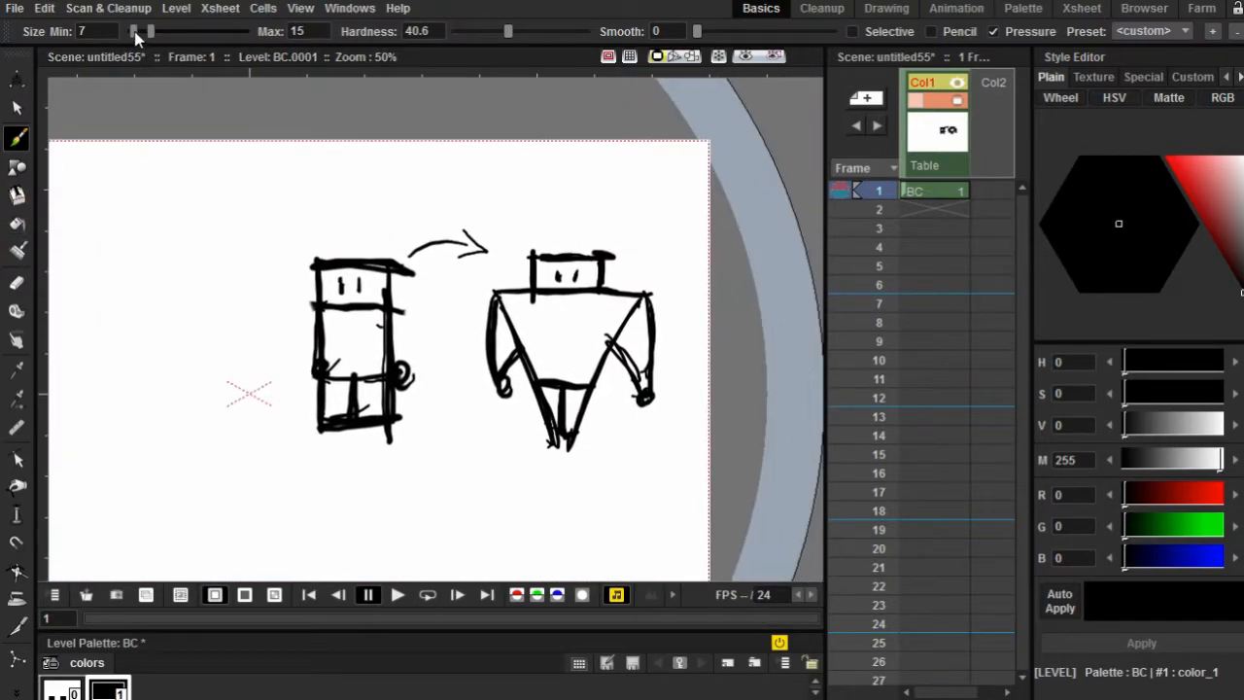
- Set the brush size to 9.93 minimum and 10.74 maximum, and erase both characters from the canvas
mouse_move(134, 31)
left_mouse_down()
mouse_move(175, 29)
mouse_move(141, 30)
left_mouse_up()
key("e")
mouse_move(333, 238)
left_mouse_down()
mouse_move(286, 424)
mouse_move(447, 253)
mouse_move(457, 427)
mouse_move(527, 440)
mouse_move(674, 280)
mouse_move(452, 328)
left_mouse_up()
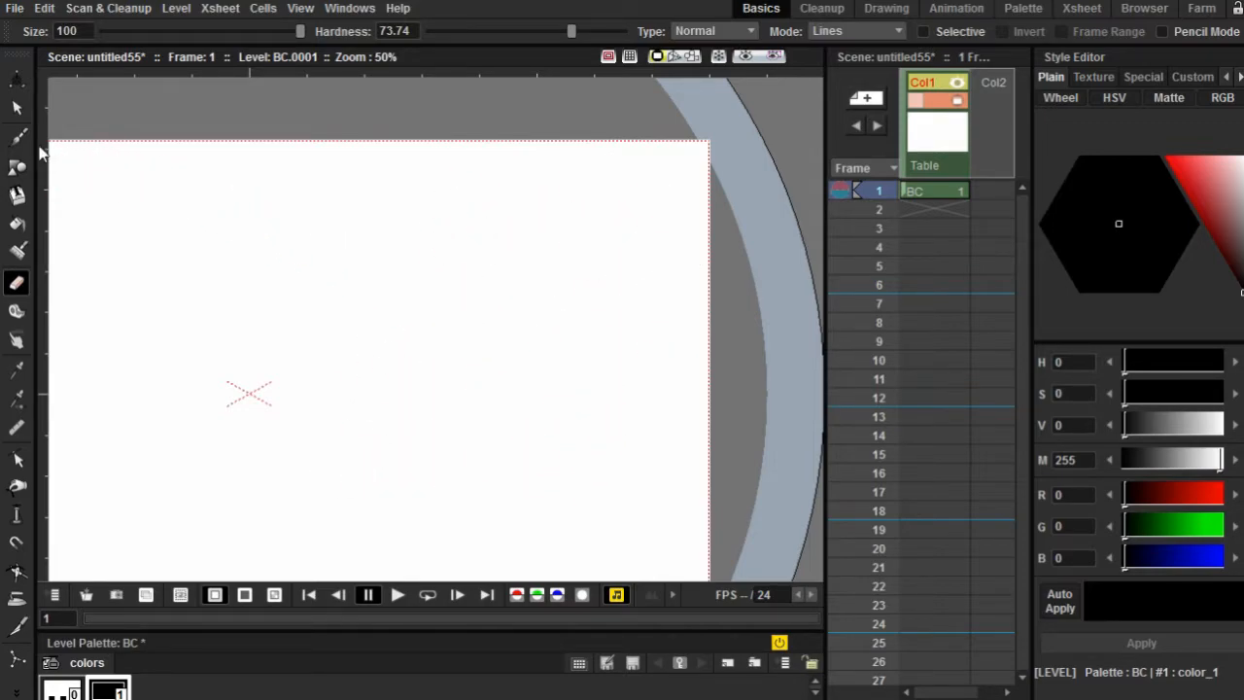
left_click(17, 137)
- Sketch a table lamp with a trapezoidal shade, a narrow straight pole and a flat base
left_click_drag(132, 170, 578, 152)
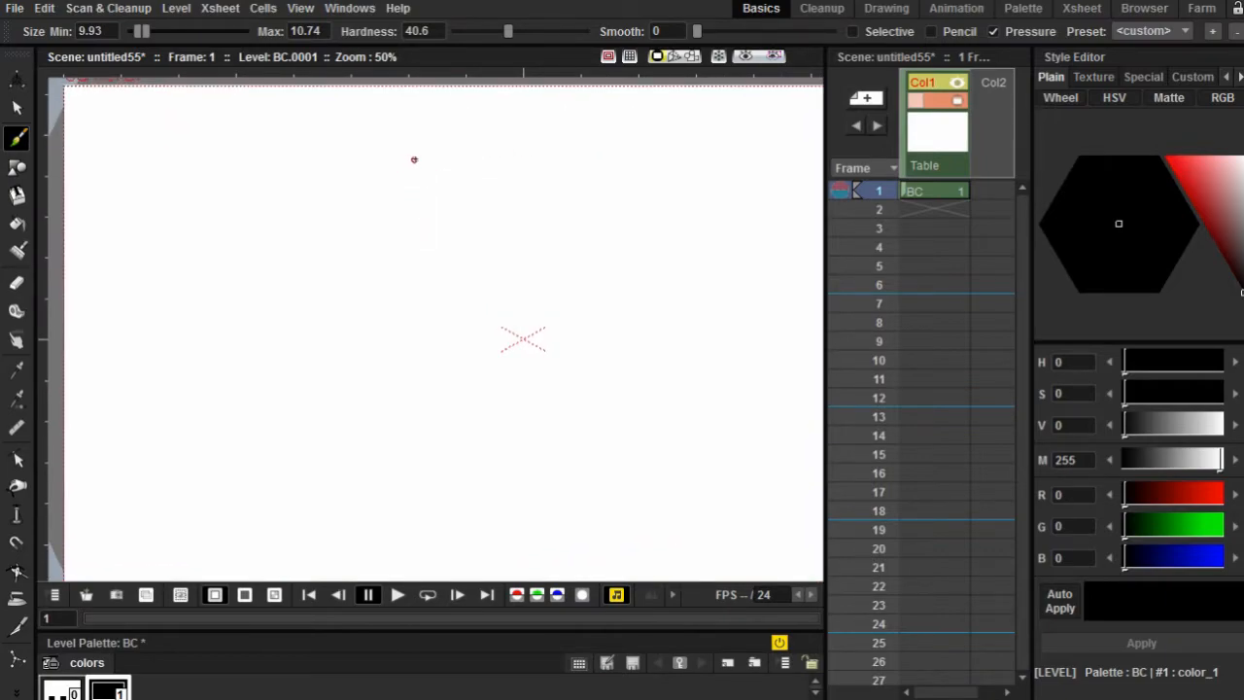
mouse_move(423, 147)
left_mouse_down()
mouse_move(353, 250)
mouse_move(547, 153)
mouse_move(554, 263)
left_mouse_up()
left_click_drag(512, 157, 550, 255)
left_click_drag(354, 247, 537, 253)
mouse_move(440, 262)
left_mouse_down()
mouse_move(417, 203)
mouse_move(416, 348)
left_mouse_up()
mouse_move(446, 189)
left_mouse_down()
mouse_move(441, 347)
mouse_move(367, 340)
mouse_move(390, 358)
mouse_move(452, 360)
mouse_move(490, 344)
mouse_move(433, 339)
left_mouse_up()
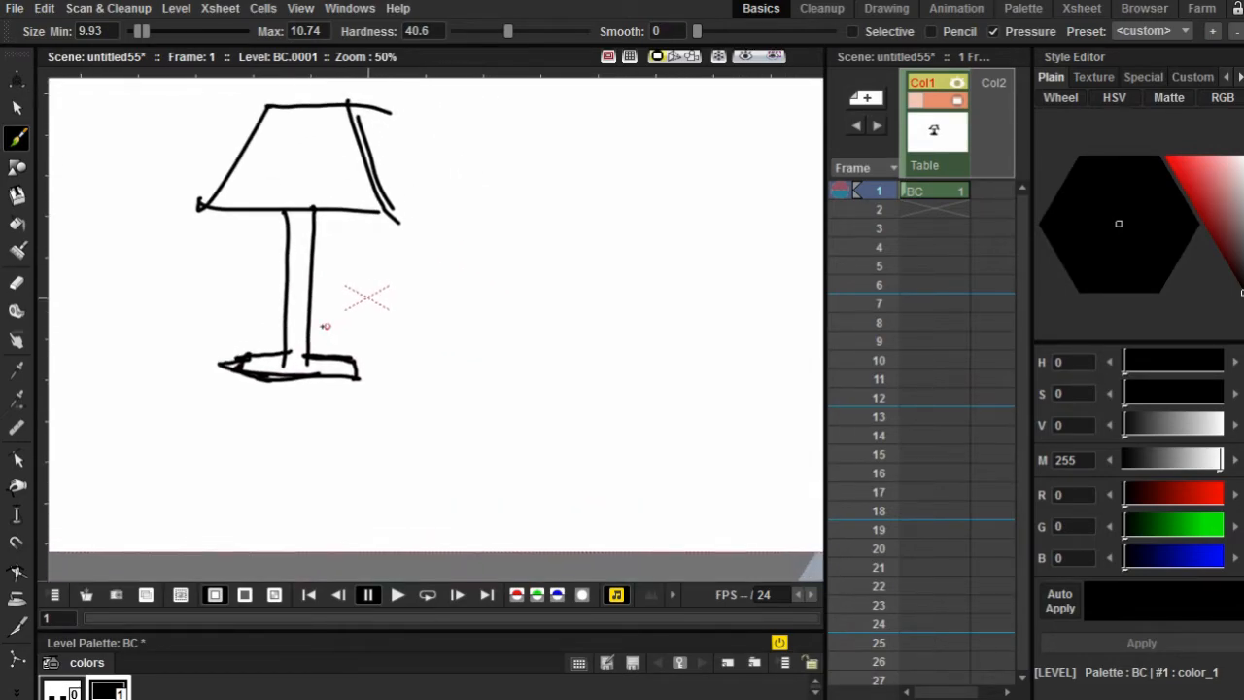
- Draw a round smiling head beside the lamp, with hair flaring out like the lampshade
left_click_drag(569, 156, 558, 244)
key("ctrl+z")
mouse_move(544, 142)
left_mouse_down()
mouse_move(558, 143)
mouse_move(460, 212)
left_mouse_up()
mouse_move(490, 165)
left_mouse_down()
mouse_move(438, 244)
mouse_move(500, 256)
left_mouse_up()
left_click_drag(568, 161, 630, 254)
left_click_drag(589, 179, 618, 249)
left_click_drag(554, 250, 616, 260)
left_click_drag(513, 180, 514, 198)
left_click_drag(533, 177, 549, 215)
key("ctrl+z")
- Draw a thin pole-like body below the smiling head and a wide flat base resembling the lamp's foot
mouse_move(523, 274)
left_mouse_down()
mouse_move(483, 231)
mouse_move(492, 308)
left_mouse_up()
mouse_move(489, 212)
left_mouse_down()
mouse_move(491, 309)
mouse_move(511, 321)
mouse_move(511, 348)
left_mouse_up()
mouse_move(491, 290)
left_mouse_down()
mouse_move(489, 352)
mouse_move(431, 360)
mouse_move(605, 372)
left_mouse_up()
left_click_drag(523, 345, 596, 383)
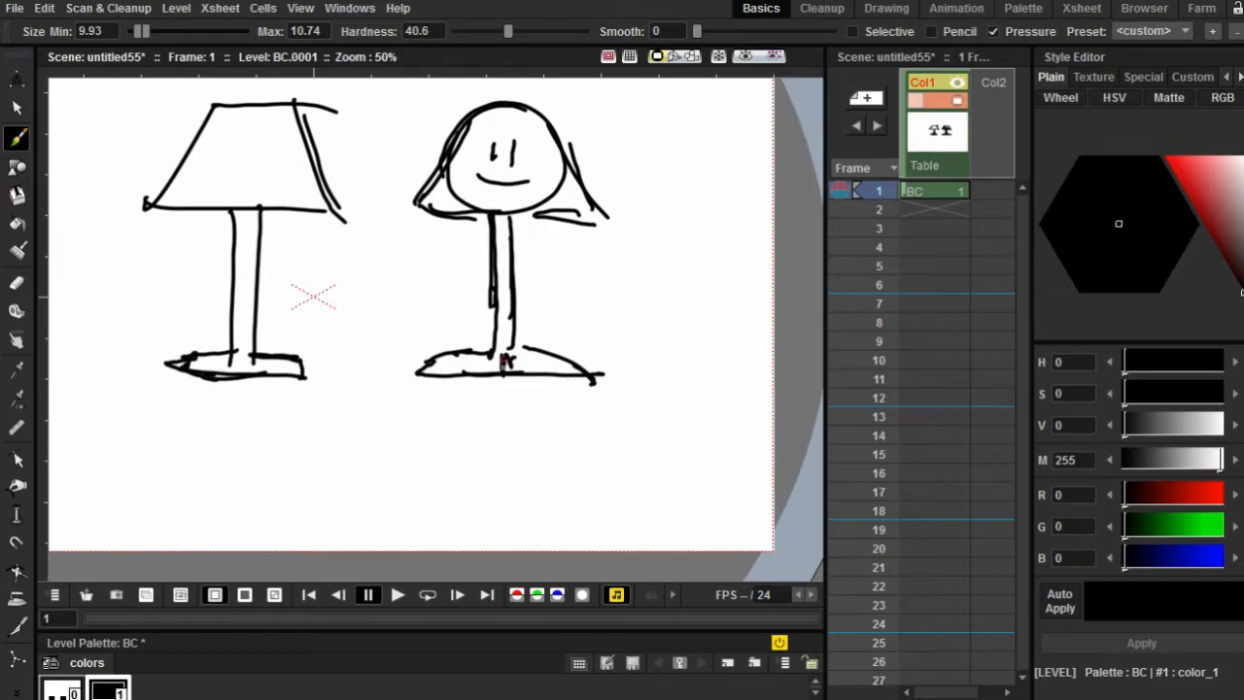
left_click_drag(524, 348, 562, 360)
left_click_drag(490, 327, 526, 375)
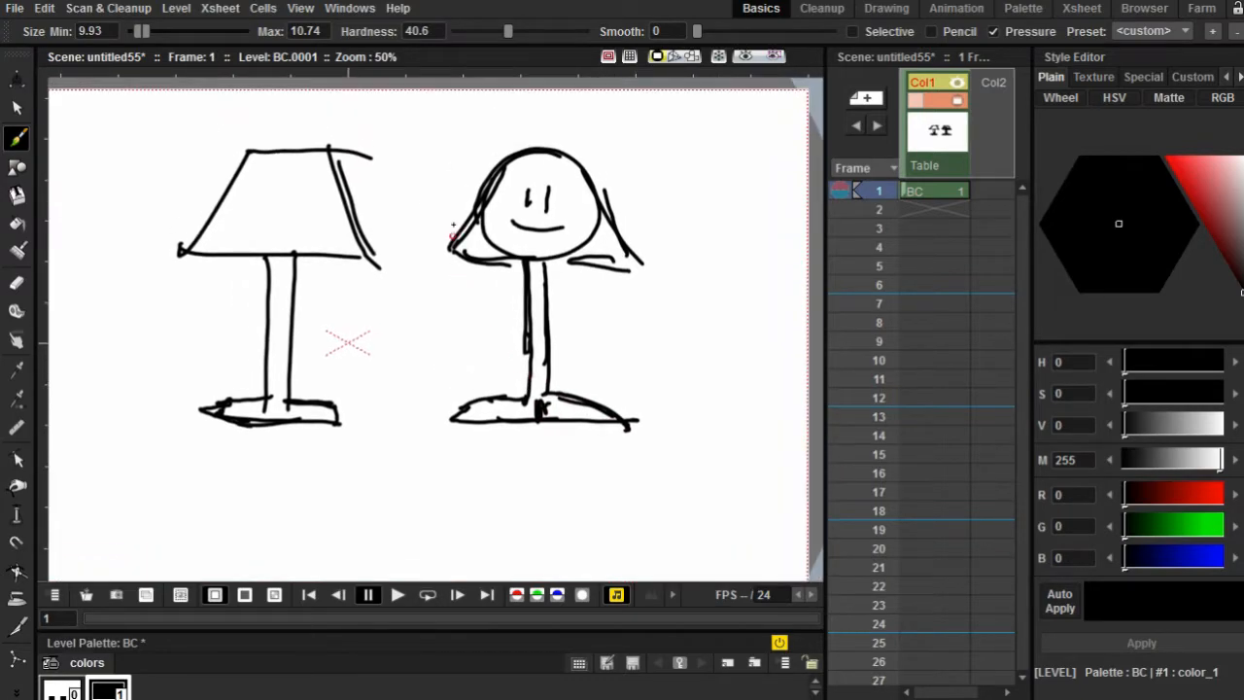
- Add two thin arms with small fingered hands to the lamp-shaped character
mouse_move(524, 263)
left_mouse_down()
mouse_move(486, 333)
mouse_move(509, 325)
left_mouse_up()
mouse_move(540, 261)
left_mouse_down()
mouse_move(588, 331)
mouse_move(479, 338)
left_mouse_up()
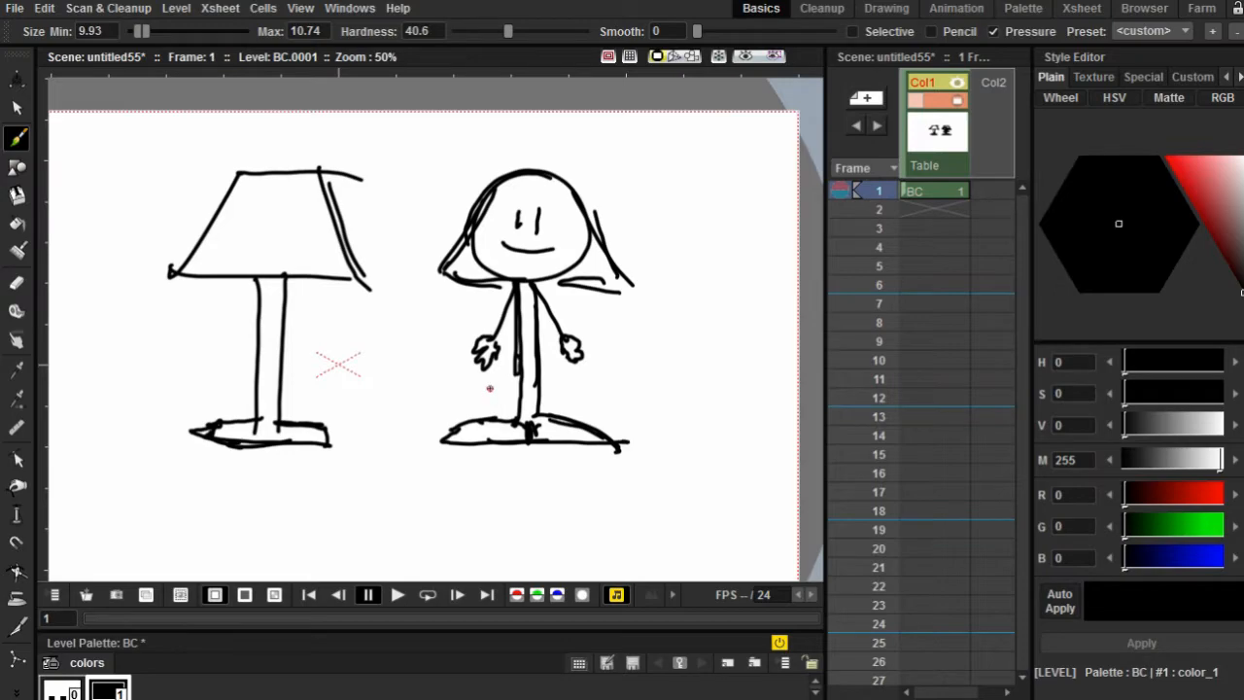
left_click_drag(467, 239, 478, 248)
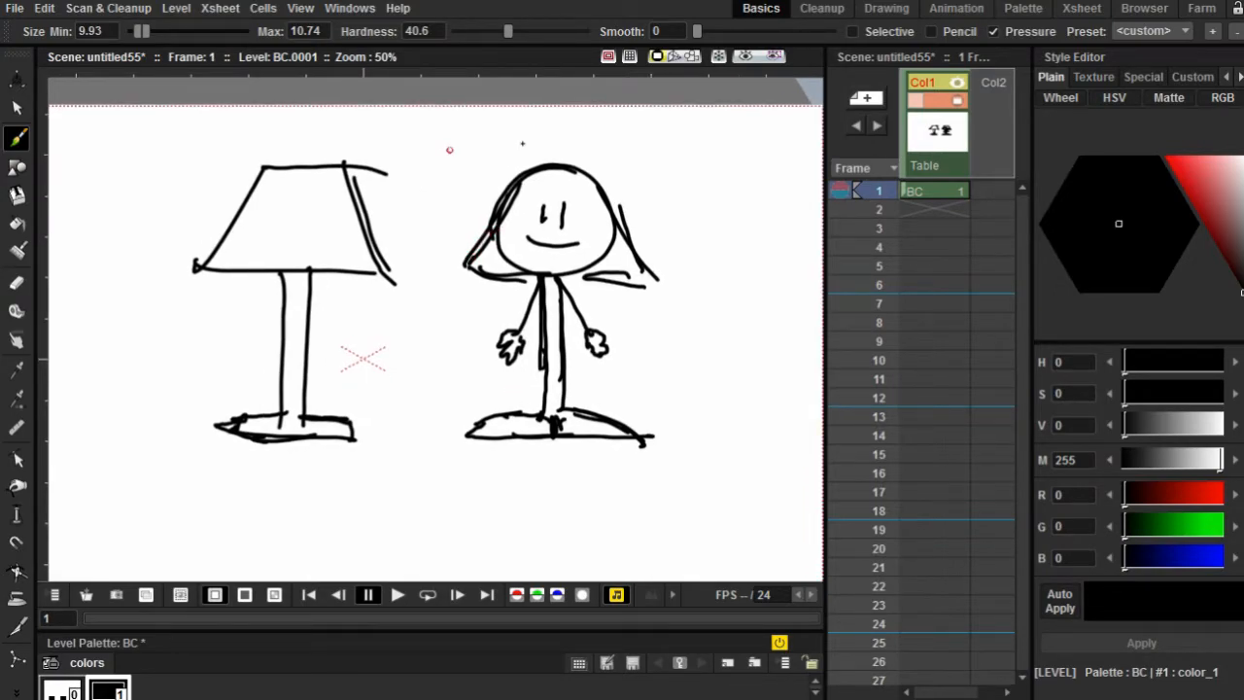
- Erase the lamp and the lamp-shaped character to clear the canvas
left_click_drag(522, 144, 506, 136)
key("e")
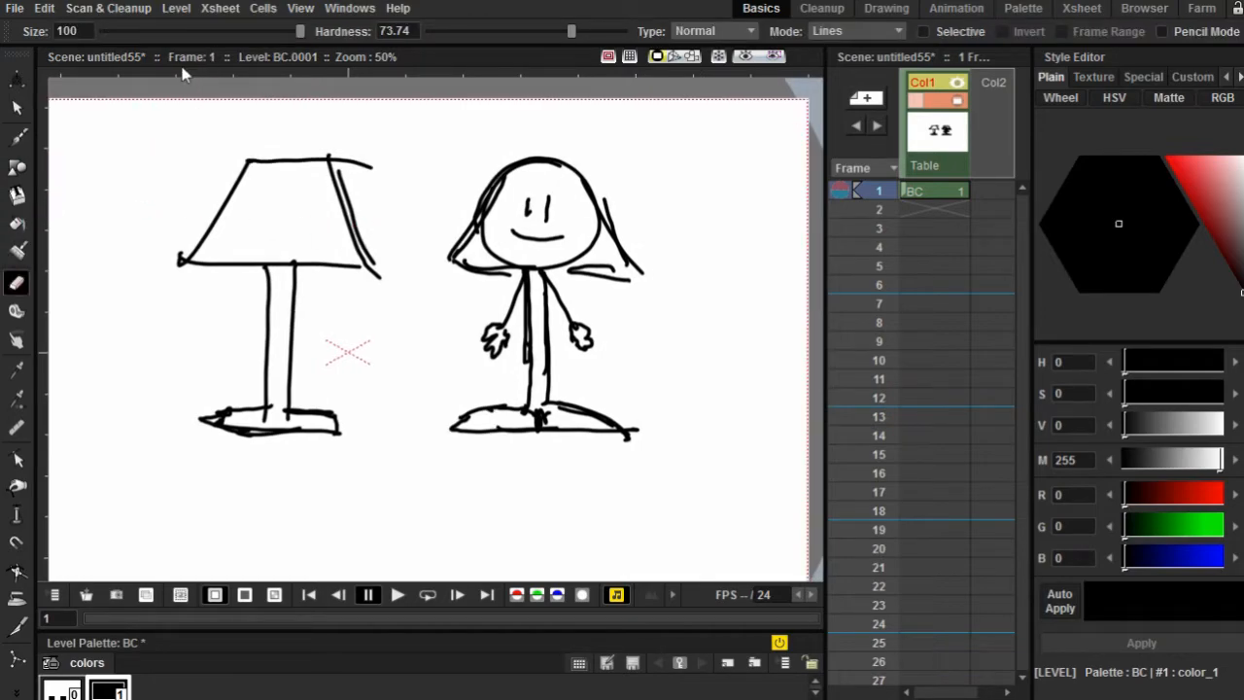
mouse_move(289, 114)
left_mouse_down()
mouse_move(262, 130)
mouse_move(278, 236)
mouse_move(311, 303)
mouse_move(305, 450)
mouse_move(353, 430)
mouse_move(430, 361)
mouse_move(515, 248)
mouse_move(589, 206)
mouse_move(622, 227)
mouse_move(586, 464)
mouse_move(606, 374)
left_mouse_up()
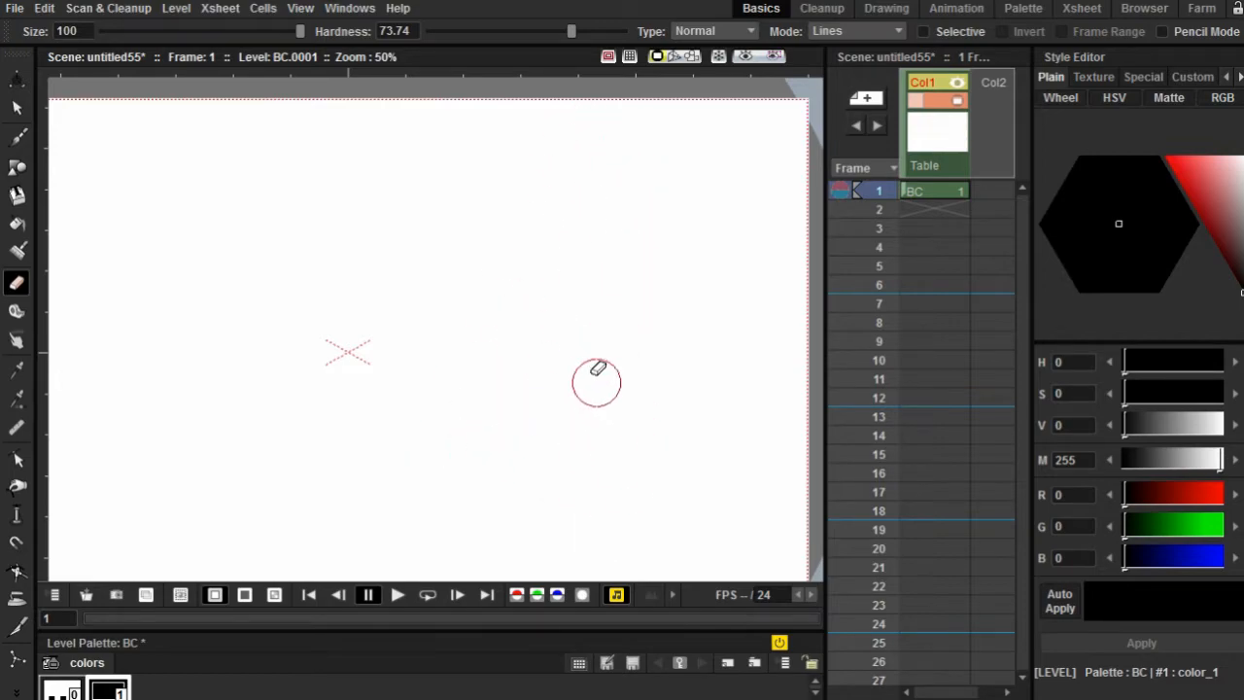
- Brush a rounded apple-like outline with a notch in its upper edge
left_click(17, 137)
left_click_drag(423, 267, 477, 352)
mouse_move(459, 219)
left_mouse_down()
mouse_move(426, 284)
mouse_move(508, 242)
left_mouse_up()
mouse_move(510, 231)
left_mouse_down()
mouse_move(556, 205)
mouse_move(546, 215)
left_mouse_up()
mouse_move(556, 207)
left_mouse_down()
mouse_move(590, 278)
mouse_move(573, 313)
mouse_move(530, 343)
left_mouse_up()
left_click_drag(591, 278, 513, 359)
mouse_move(450, 335)
left_mouse_down()
mouse_move(512, 352)
mouse_move(454, 340)
left_mouse_up()
mouse_move(490, 326)
left_mouse_down()
mouse_move(458, 297)
mouse_move(346, 279)
mouse_move(347, 260)
left_mouse_up()
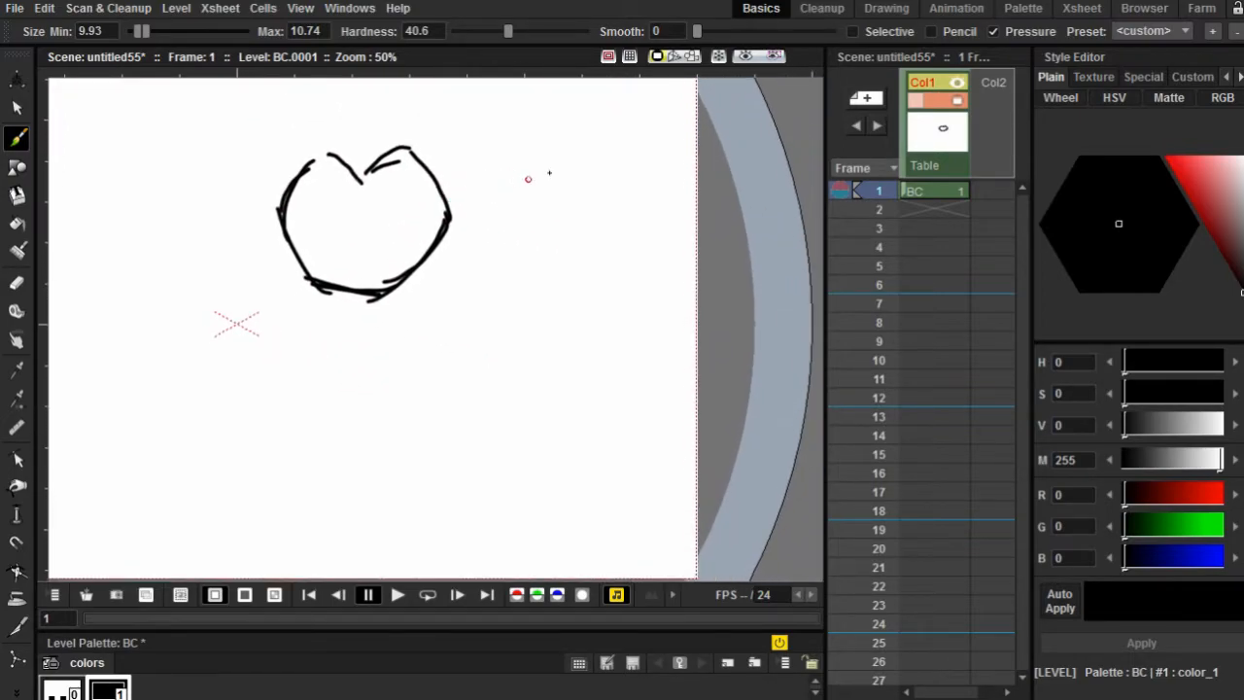
- Draw the curved left and right sides of a second apple-shaped body beside the first outline
mouse_move(563, 147)
left_mouse_down()
mouse_move(523, 243)
mouse_move(533, 233)
mouse_move(597, 296)
left_mouse_up()
left_click_drag(552, 255, 598, 300)
left_click_drag(698, 241, 645, 307)
mouse_move(664, 163)
left_mouse_down()
mouse_move(699, 247)
mouse_move(717, 202)
mouse_move(649, 294)
left_mouse_up()
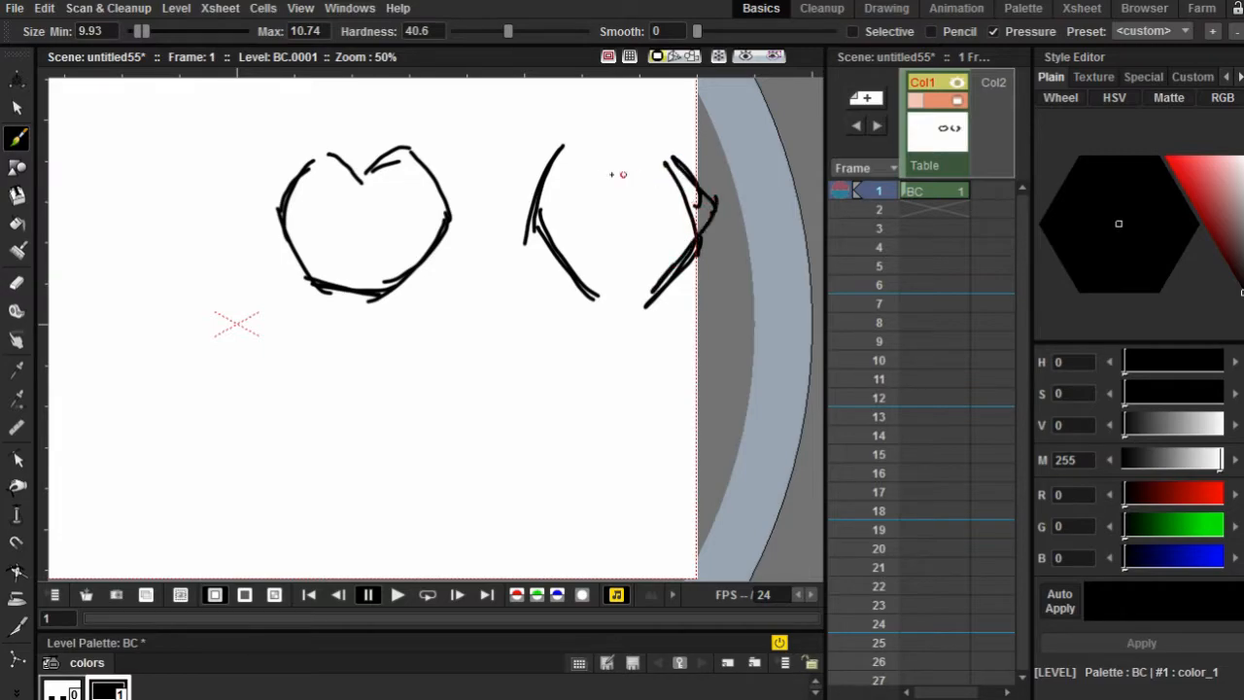
mouse_move(653, 152)
left_mouse_down()
mouse_move(559, 146)
mouse_move(673, 180)
left_mouse_up()
mouse_move(597, 136)
left_mouse_down()
mouse_move(612, 175)
mouse_move(622, 155)
mouse_move(600, 138)
mouse_move(597, 148)
mouse_move(647, 142)
mouse_move(618, 155)
mouse_move(597, 142)
mouse_move(568, 148)
left_mouse_up()
key("ctrl+z")
key("ctrl+z")
- Give the second apple-shaped body a wide head with eyes and dark hair, plus thin arms with small hands
mouse_move(649, 146)
left_mouse_down()
mouse_move(595, 154)
mouse_move(513, 208)
mouse_move(543, 211)
left_mouse_up()
left_click_drag(514, 232, 516, 222)
mouse_move(672, 167)
left_mouse_down()
mouse_move(733, 233)
mouse_move(702, 210)
mouse_move(727, 248)
left_mouse_up()
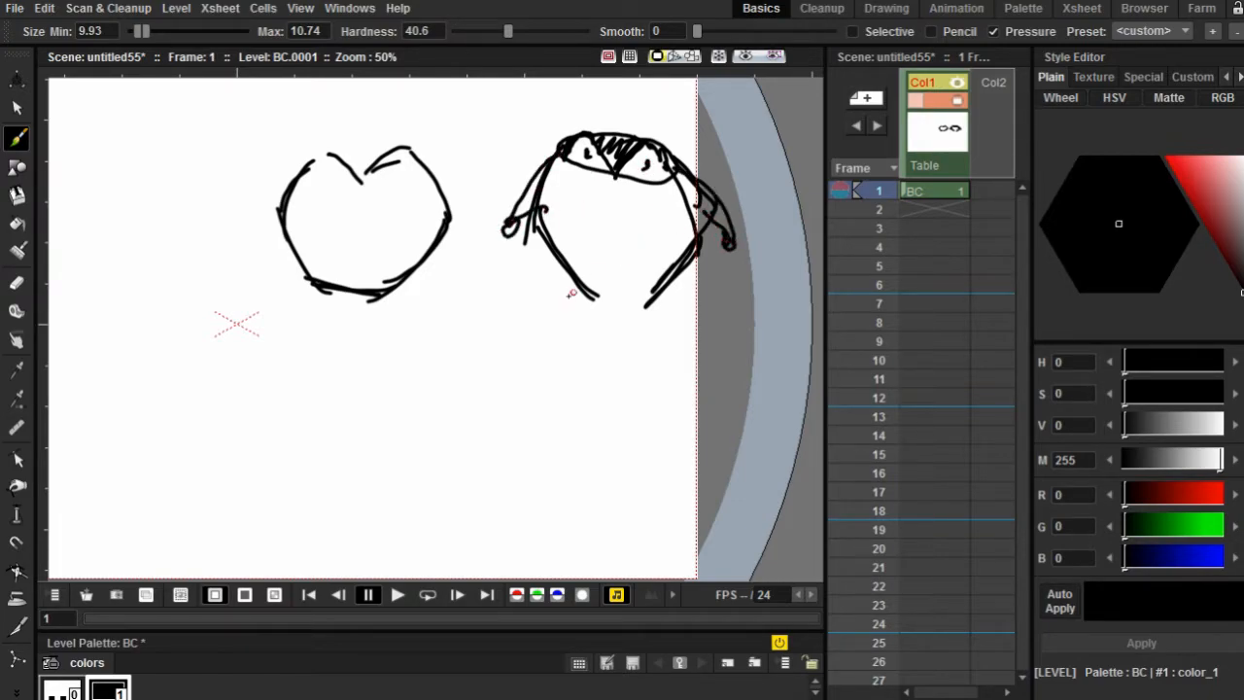
- Draw a waistline across the apple-shaped character and feet beneath its body
mouse_move(558, 243)
left_mouse_down()
mouse_move(630, 266)
mouse_move(717, 255)
left_mouse_up()
mouse_move(619, 262)
left_mouse_down()
mouse_move(610, 300)
mouse_move(649, 301)
mouse_move(590, 302)
mouse_move(662, 307)
left_mouse_up()
left_click_drag(663, 307, 645, 301)
- Draw a shirt collar and a filled black necktie on the apple-shaped character
mouse_move(576, 237)
left_mouse_down()
mouse_move(589, 269)
mouse_move(543, 285)
left_mouse_up()
mouse_move(595, 220)
left_mouse_down()
mouse_move(579, 241)
mouse_move(599, 251)
mouse_move(564, 245)
mouse_move(579, 234)
mouse_move(575, 309)
left_mouse_up()
left_click_drag(581, 239, 580, 303)
mouse_move(515, 278)
left_mouse_down()
mouse_move(446, 288)
mouse_move(416, 276)
left_mouse_up()
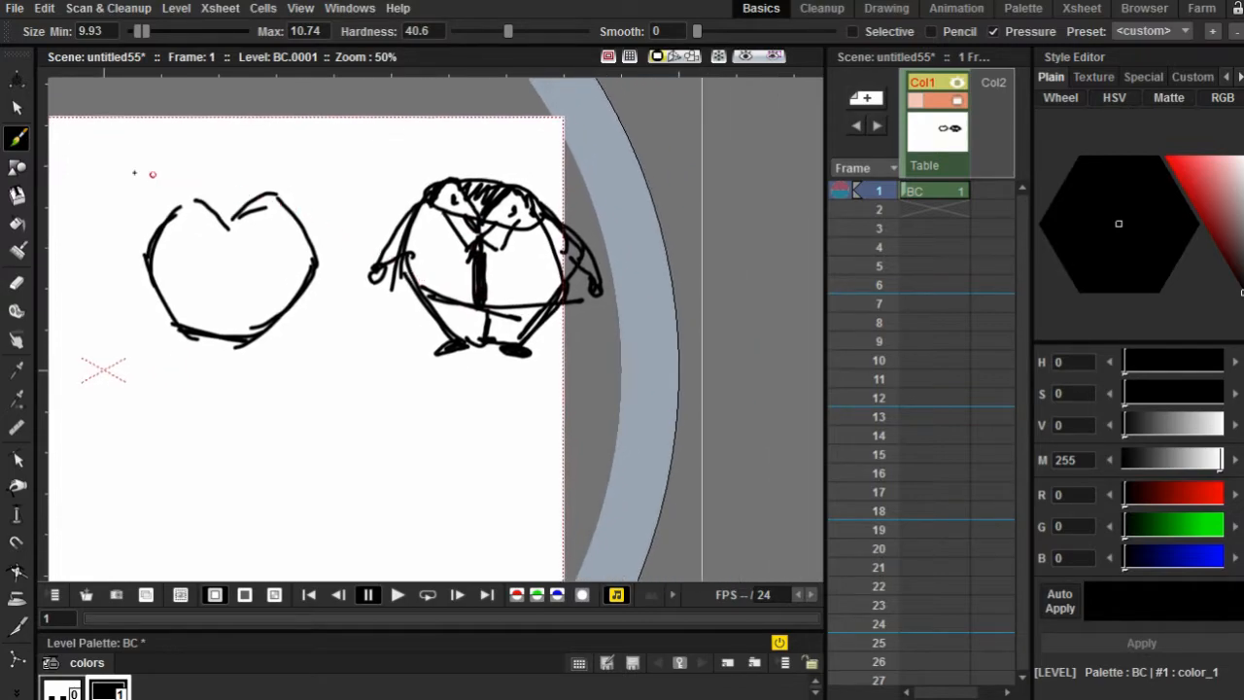
- Erase the apple outline and the apple-shaped character from the canvas
left_click(17, 282)
mouse_move(597, 208)
left_mouse_down()
mouse_move(564, 319)
mouse_move(472, 361)
mouse_move(422, 339)
mouse_move(389, 211)
left_mouse_up()
mouse_move(484, 244)
left_mouse_down()
mouse_move(458, 134)
mouse_move(411, 116)
mouse_move(369, 123)
mouse_move(287, 240)
left_mouse_up()
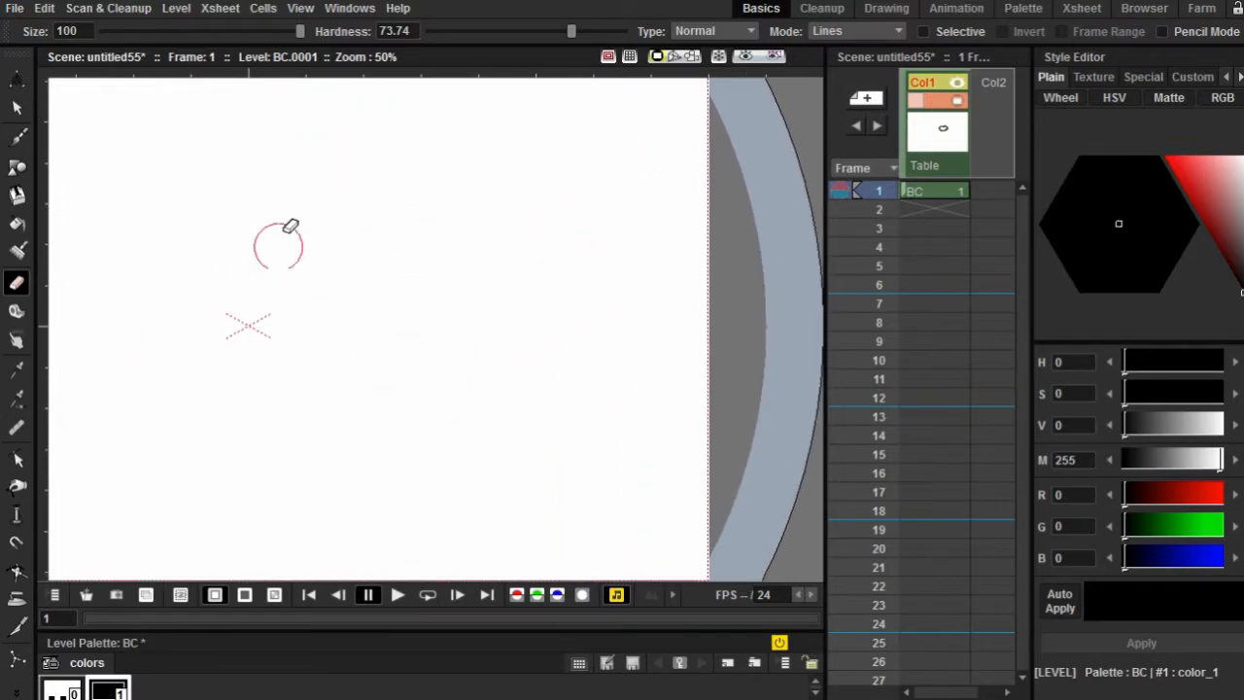
- Brush a trapezoidal lampshade on the empty canvas, narrower at its upper edge
left_click(17, 138)
mouse_move(390, 189)
left_mouse_down()
mouse_move(476, 167)
mouse_move(627, 210)
left_mouse_up()
mouse_move(547, 200)
left_mouse_down()
mouse_move(535, 194)
mouse_move(551, 167)
mouse_move(625, 178)
mouse_move(600, 198)
left_mouse_up()
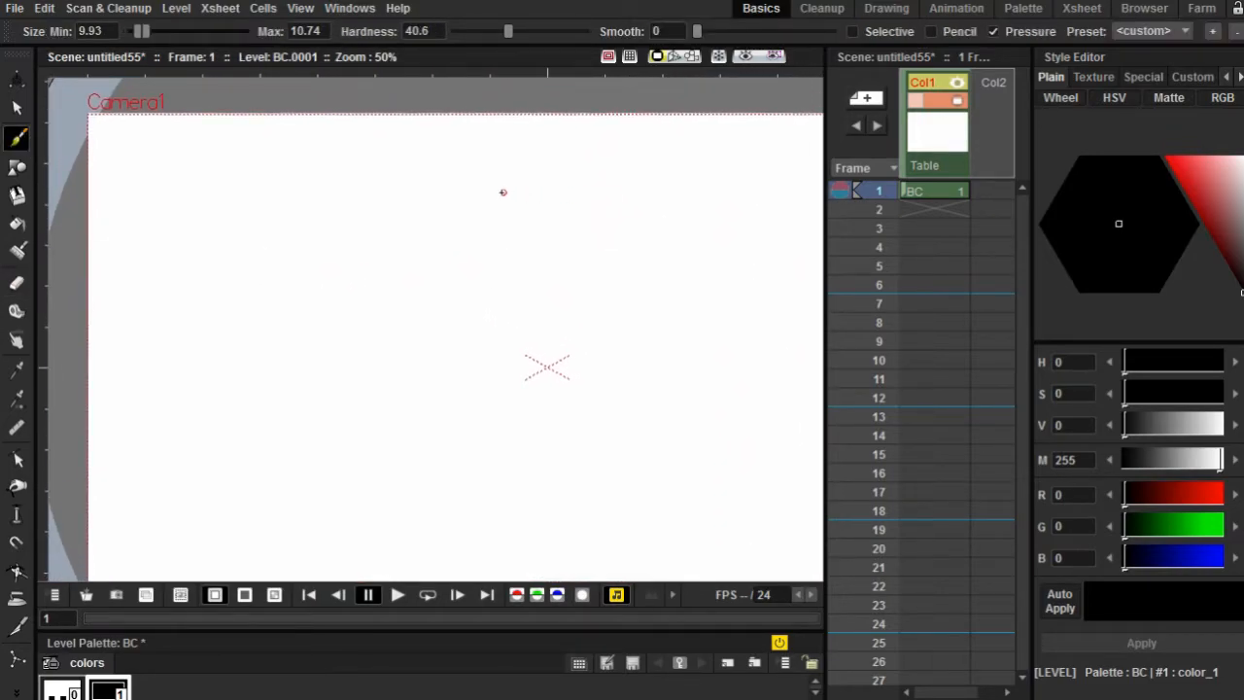
mouse_move(522, 185)
left_mouse_down()
mouse_move(580, 209)
mouse_move(638, 197)
mouse_move(555, 224)
mouse_move(531, 184)
mouse_move(485, 154)
mouse_move(424, 222)
left_mouse_up()
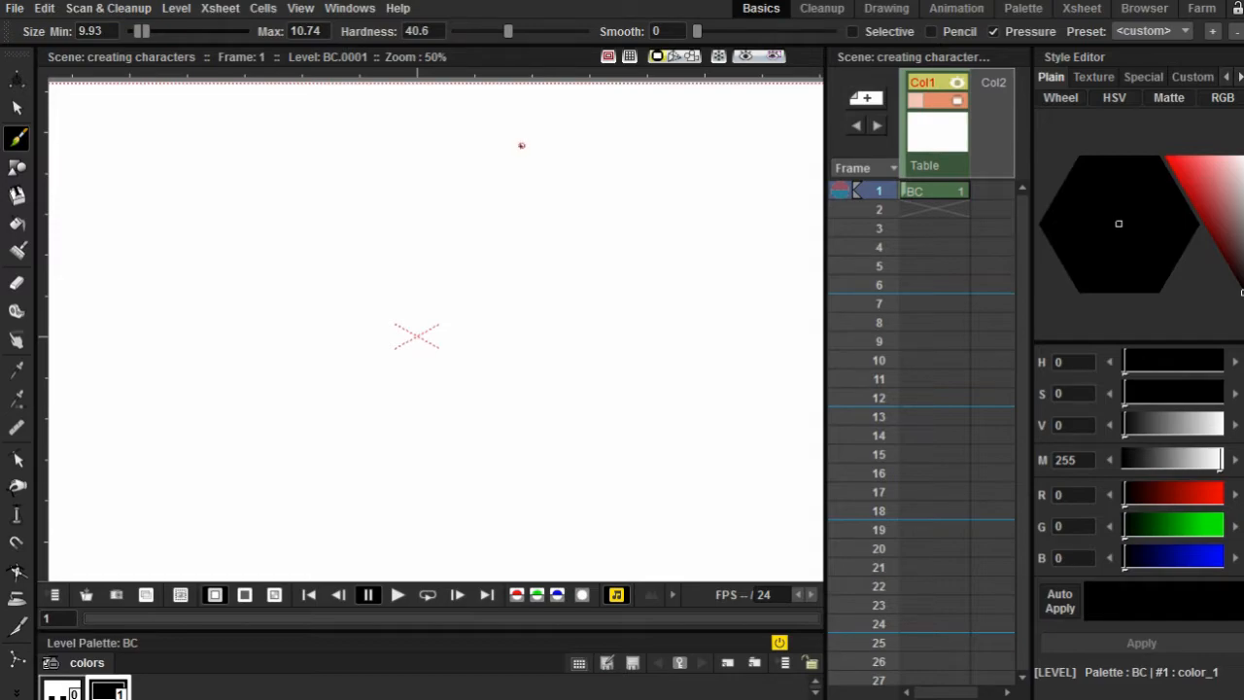
mouse_move(489, 129)
left_mouse_down()
mouse_move(533, 175)
mouse_move(480, 158)
mouse_move(530, 194)
left_mouse_up()
mouse_move(441, 185)
left_mouse_down()
mouse_move(443, 176)
mouse_move(380, 235)
left_mouse_up()
left_click_drag(410, 157, 503, 159)
mouse_move(490, 153)
left_mouse_down()
mouse_move(511, 253)
mouse_move(533, 240)
left_mouse_up()
mouse_move(389, 222)
left_mouse_down()
mouse_move(472, 225)
mouse_move(403, 231)
left_mouse_up()
left_click_drag(427, 206, 421, 165)
- Draw a narrow two-line pole below the lampshade and a flat base at its foot
mouse_move(432, 198)
left_mouse_down()
mouse_move(433, 235)
mouse_move(432, 313)
left_mouse_up()
left_click_drag(451, 194, 445, 314)
mouse_move(431, 309)
left_mouse_down()
mouse_move(382, 325)
mouse_move(484, 328)
mouse_move(490, 315)
mouse_move(443, 301)
left_mouse_up()
left_click_drag(424, 277, 291, 284)
left_click_drag(455, 145, 496, 162)
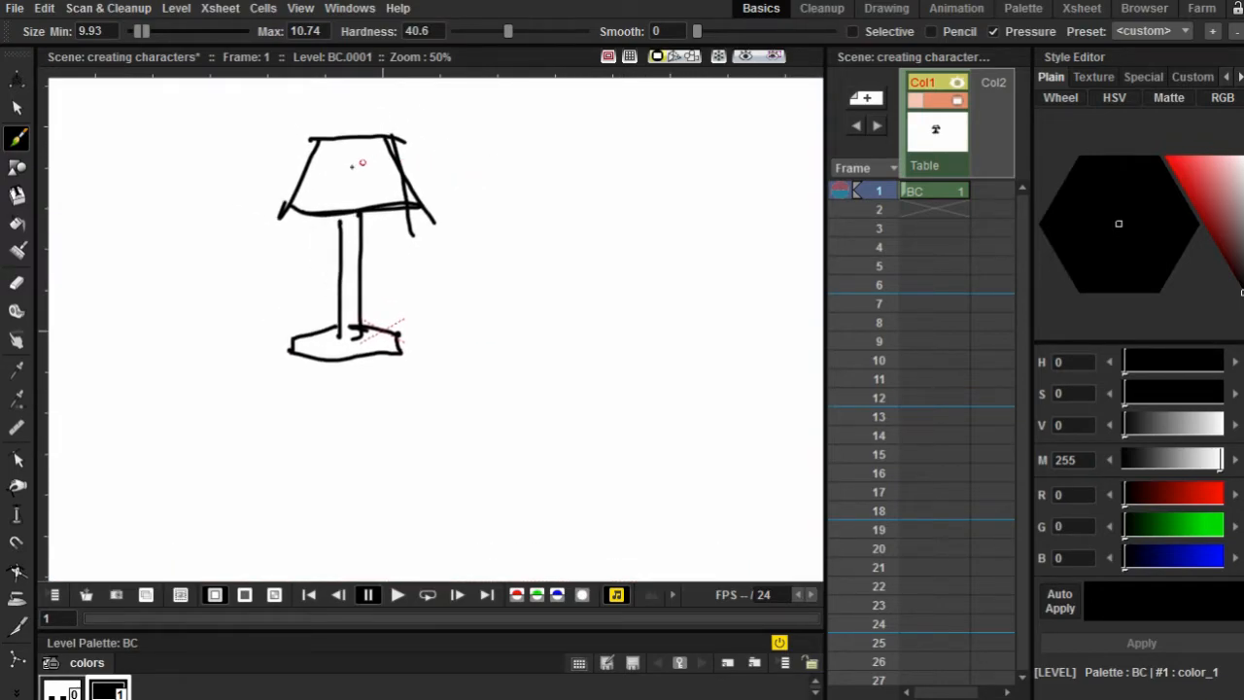
- Start a lamp-inspired face beside the lamp with two slanted forehead lines and the brow and eye strokes
left_click_drag(450, 199, 377, 164)
mouse_move(456, 140)
left_mouse_down()
mouse_move(461, 162)
mouse_move(415, 193)
left_mouse_up()
left_click_drag(520, 127, 545, 201)
mouse_move(418, 193)
left_mouse_down()
mouse_move(459, 193)
mouse_move(420, 197)
mouse_move(434, 209)
mouse_move(422, 199)
left_mouse_up()
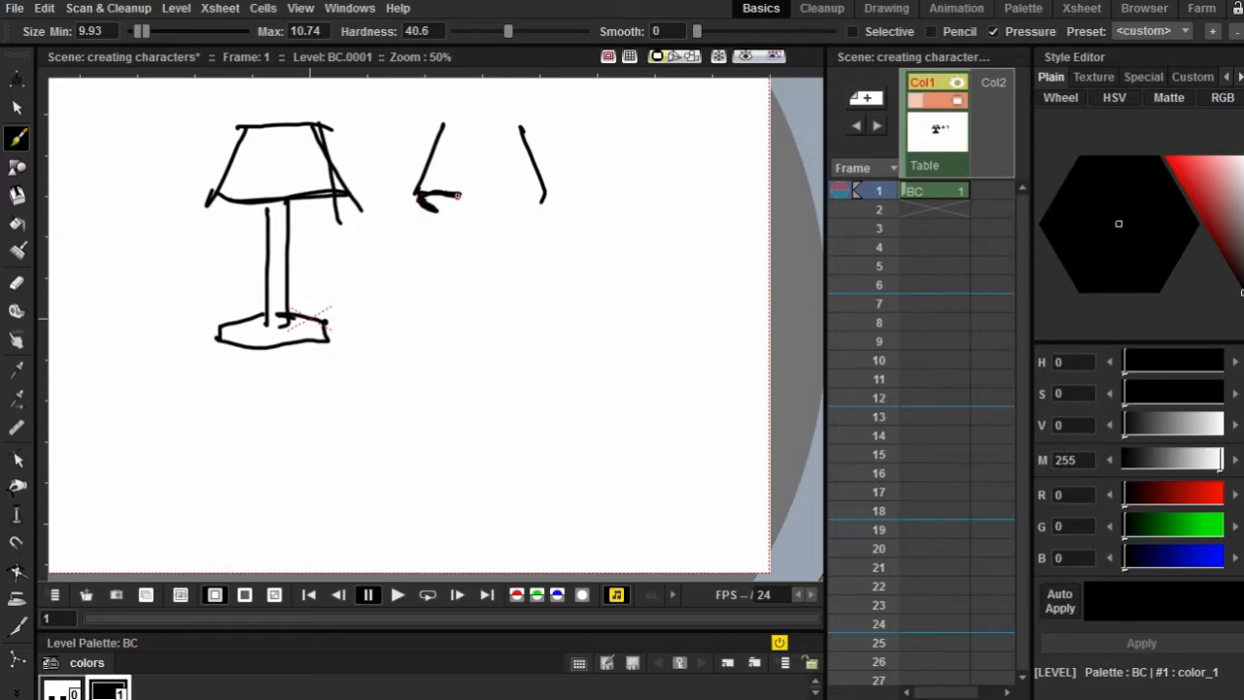
- Draw a long straight nose based on the lamp's pole and a wide flat mouth below it
mouse_move(512, 198)
left_mouse_down()
mouse_move(499, 201)
mouse_move(542, 199)
mouse_move(473, 200)
mouse_move(458, 130)
mouse_move(463, 241)
mouse_move(478, 257)
mouse_move(499, 211)
mouse_move(493, 183)
mouse_move(502, 243)
left_mouse_up()
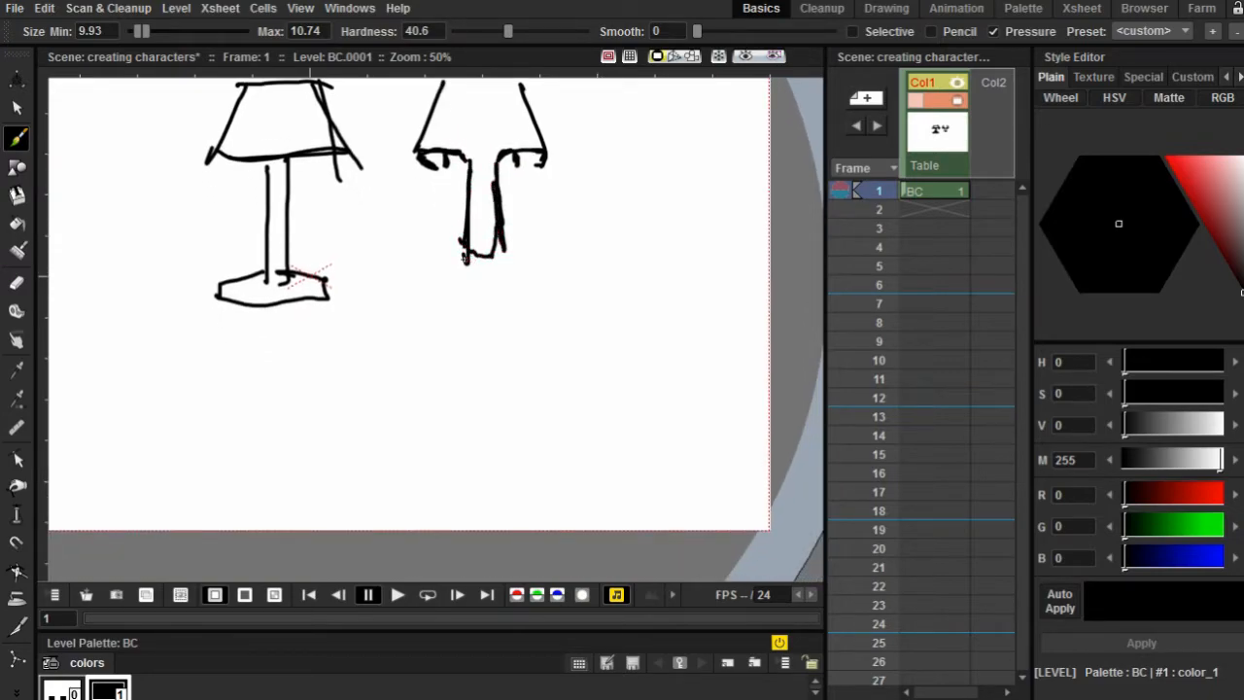
left_click_drag(424, 271, 546, 279)
mouse_move(449, 141)
left_mouse_down()
mouse_move(449, 183)
mouse_move(480, 184)
left_mouse_up()
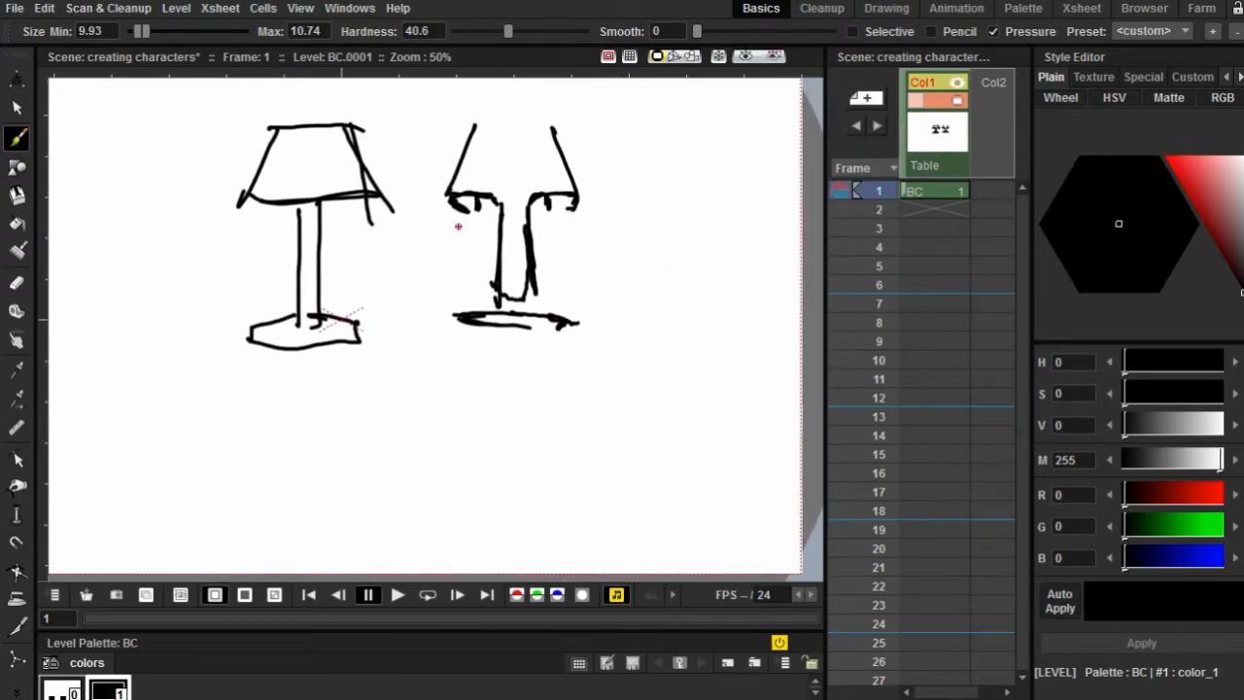
- Add short slanted cheekbone strokes on both sides of the lamp-inspired face
left_click_drag(445, 237, 459, 254)
left_click_drag(564, 255, 565, 256)
left_click_drag(585, 229, 572, 256)
left_click_drag(435, 222, 440, 218)
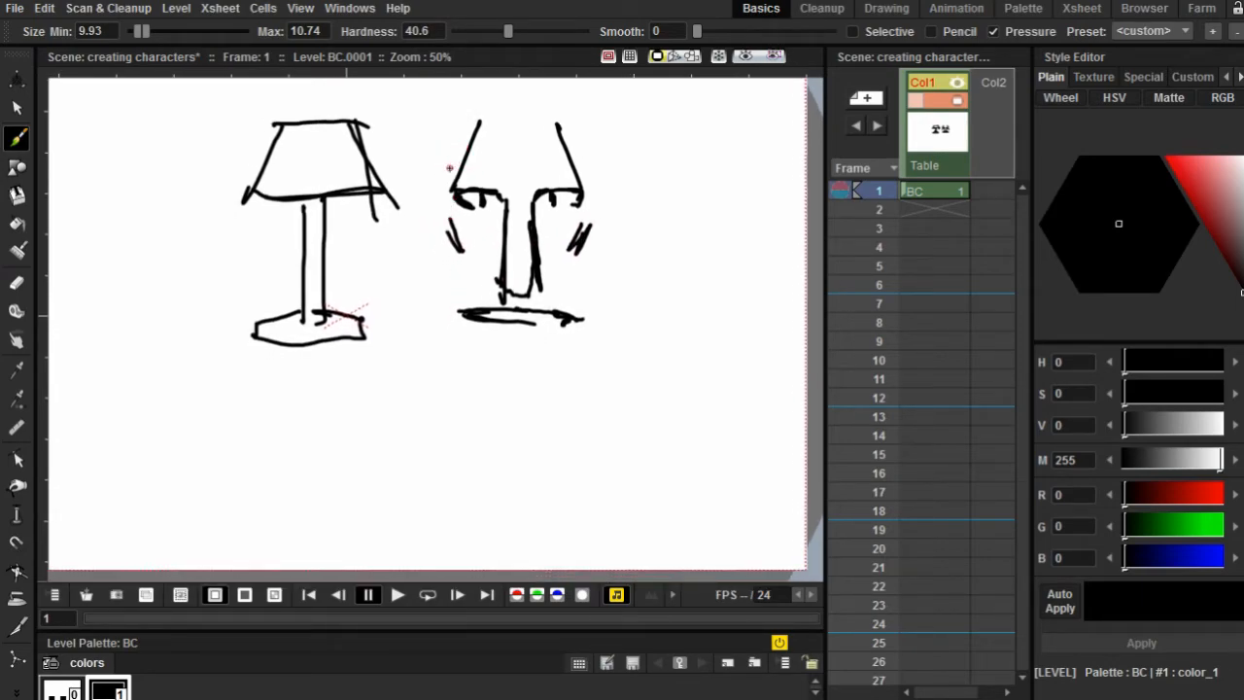
- Outline the lamp-inspired face with temple lines, long sunken cheeks and an angular jaw and chin
left_click_drag(458, 147, 443, 208)
left_click_drag(455, 167, 453, 259)
mouse_move(572, 144)
left_mouse_down()
mouse_move(596, 220)
mouse_move(585, 247)
left_mouse_up()
mouse_move(456, 261)
left_mouse_down()
mouse_move(449, 325)
mouse_move(507, 360)
left_mouse_up()
mouse_move(447, 329)
left_mouse_down()
mouse_move(480, 359)
mouse_move(554, 363)
mouse_move(599, 319)
left_mouse_up()
left_click_drag(581, 253, 595, 328)
left_click_drag(571, 230, 585, 292)
left_click_drag(452, 247, 454, 285)
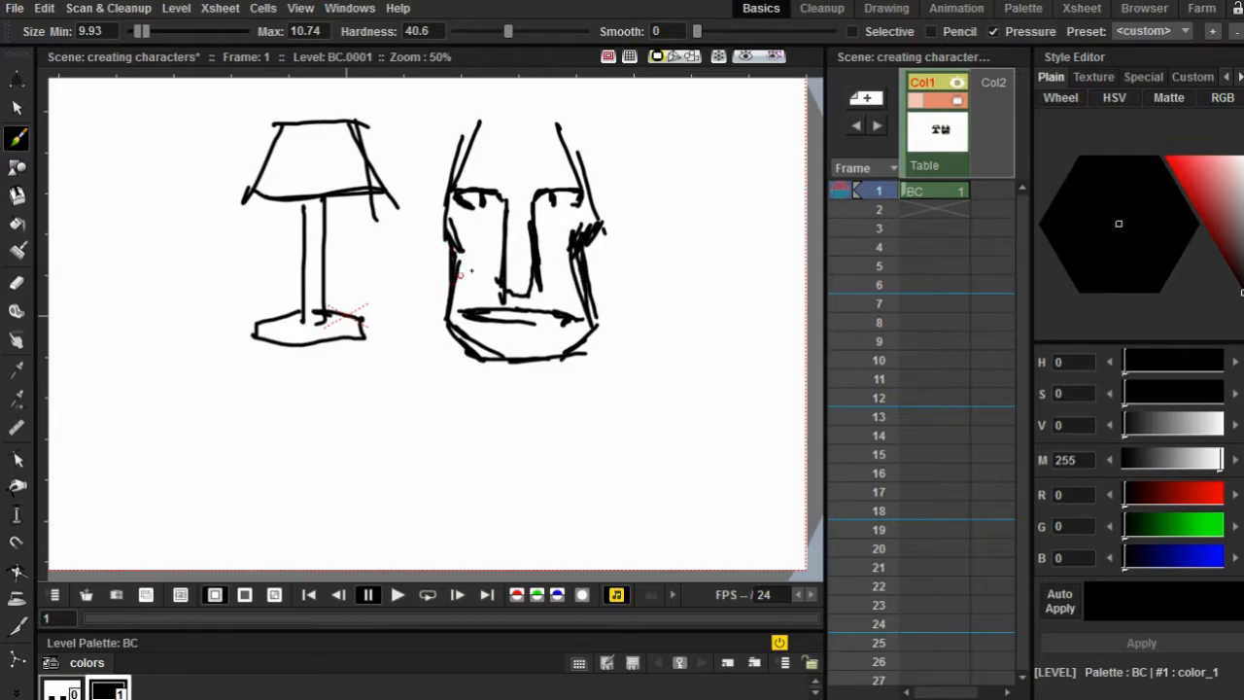
left_click_drag(585, 255, 583, 293)
left_click_drag(452, 249, 490, 295)
left_click_drag(500, 182, 576, 156)
left_click_drag(546, 197, 501, 147)
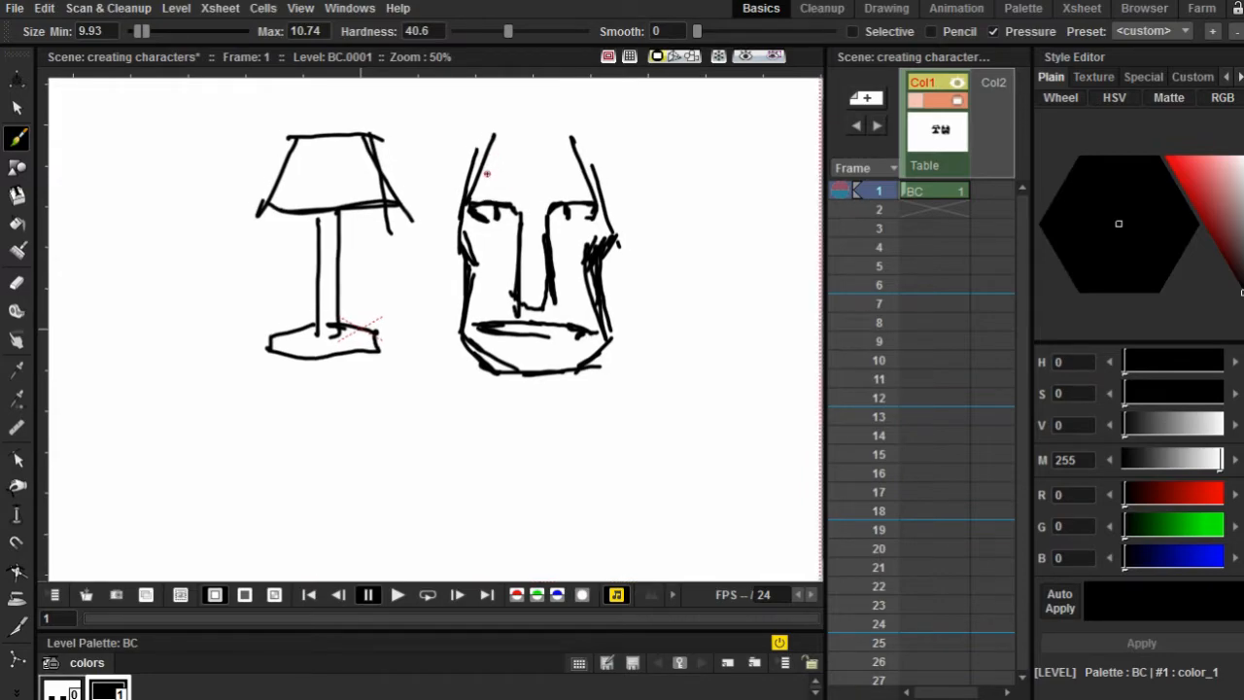
left_click_drag(501, 185, 532, 158)
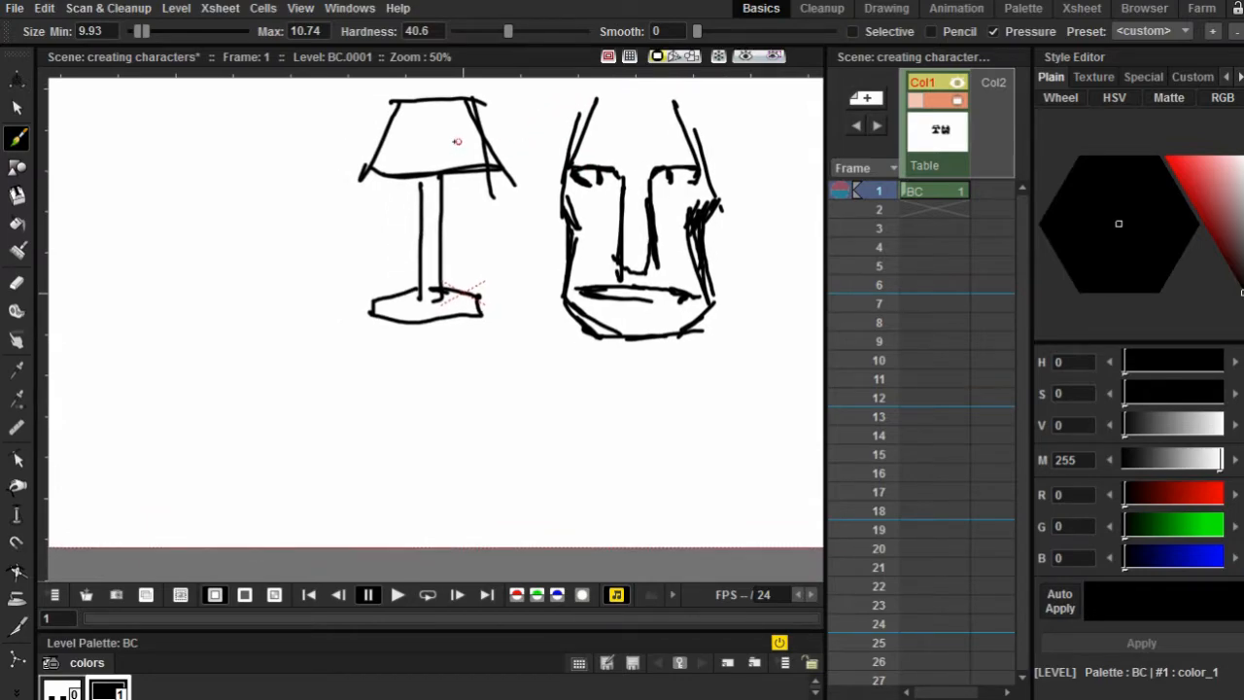
left_click_drag(395, 261, 268, 332)
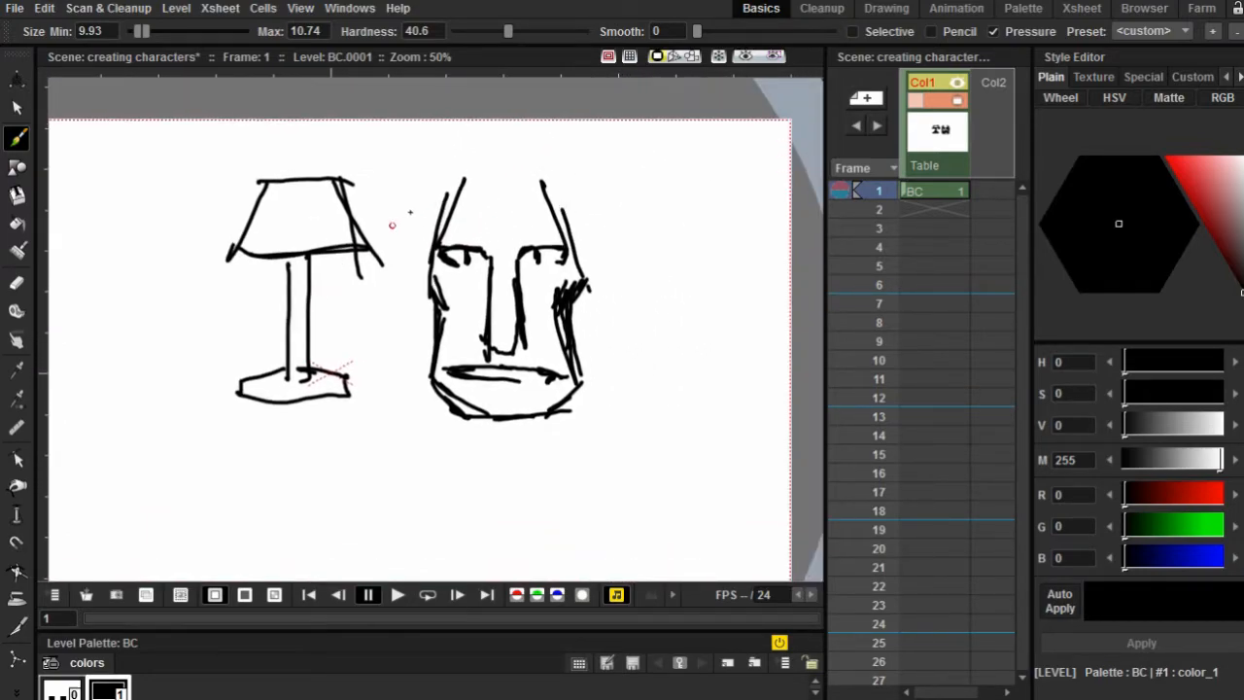
- Erase the lamp and the lamp-inspired face to clear the canvas, and return to the brush
mouse_move(452, 170)
left_mouse_down()
mouse_move(511, 157)
mouse_move(416, 162)
left_mouse_up()
left_click(16, 282)
mouse_move(563, 359)
left_mouse_down()
mouse_move(528, 383)
mouse_move(506, 226)
mouse_move(466, 146)
mouse_move(385, 142)
mouse_move(313, 159)
mouse_move(211, 247)
mouse_move(215, 182)
mouse_move(420, 184)
left_mouse_up()
left_click(18, 138)
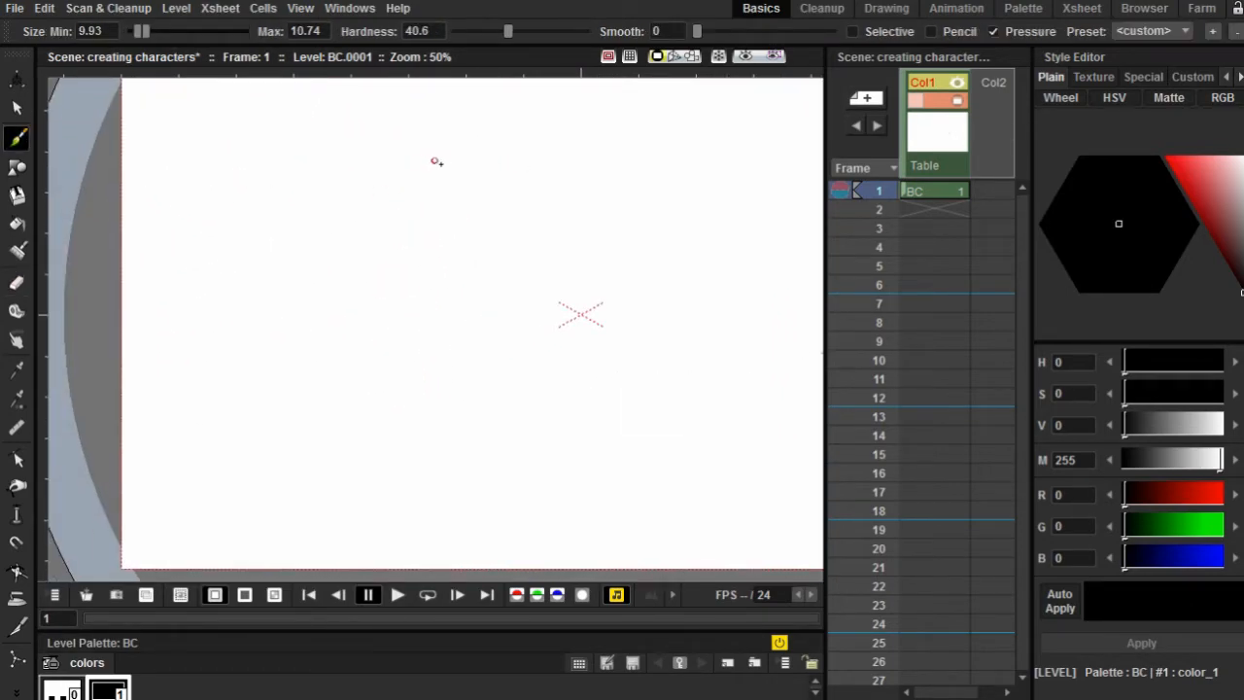
- Draw a large circle in the upper part of the blank canvas as the base of a head
mouse_move(500, 130)
left_mouse_down()
mouse_move(466, 223)
mouse_move(428, 203)
mouse_move(463, 211)
left_mouse_up()
key("ctrl+z")
key("ctrl+z")
mouse_move(522, 138)
left_mouse_down()
mouse_move(428, 172)
mouse_move(434, 190)
mouse_move(451, 178)
left_mouse_up()
key("ctrl+z")
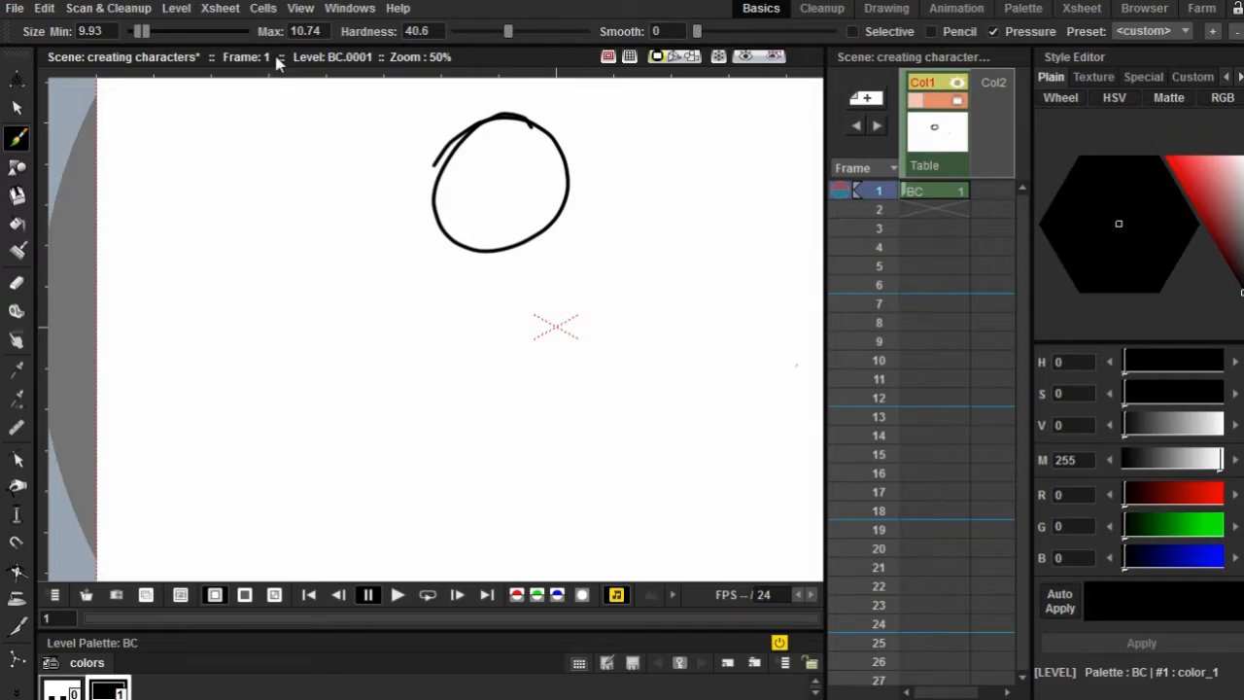
- With a minimum brush size of 5.87, add an angular jaw, an oval ear and front face-plane lines to the circular head
left_click_drag(142, 32, 133, 35)
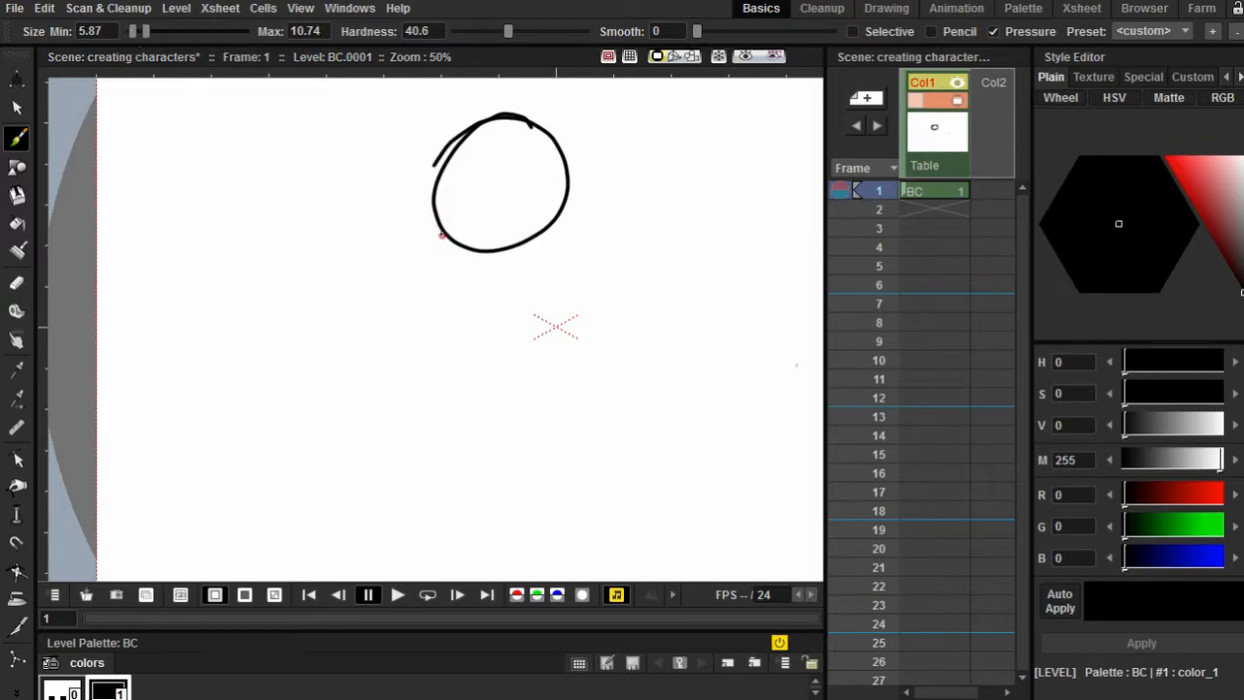
mouse_move(433, 201)
left_mouse_down()
mouse_move(425, 255)
mouse_move(468, 274)
mouse_move(524, 235)
mouse_move(521, 222)
mouse_move(529, 232)
mouse_move(552, 195)
mouse_move(491, 207)
mouse_move(507, 259)
mouse_move(528, 164)
mouse_move(540, 216)
mouse_move(424, 175)
mouse_move(420, 194)
left_mouse_up()
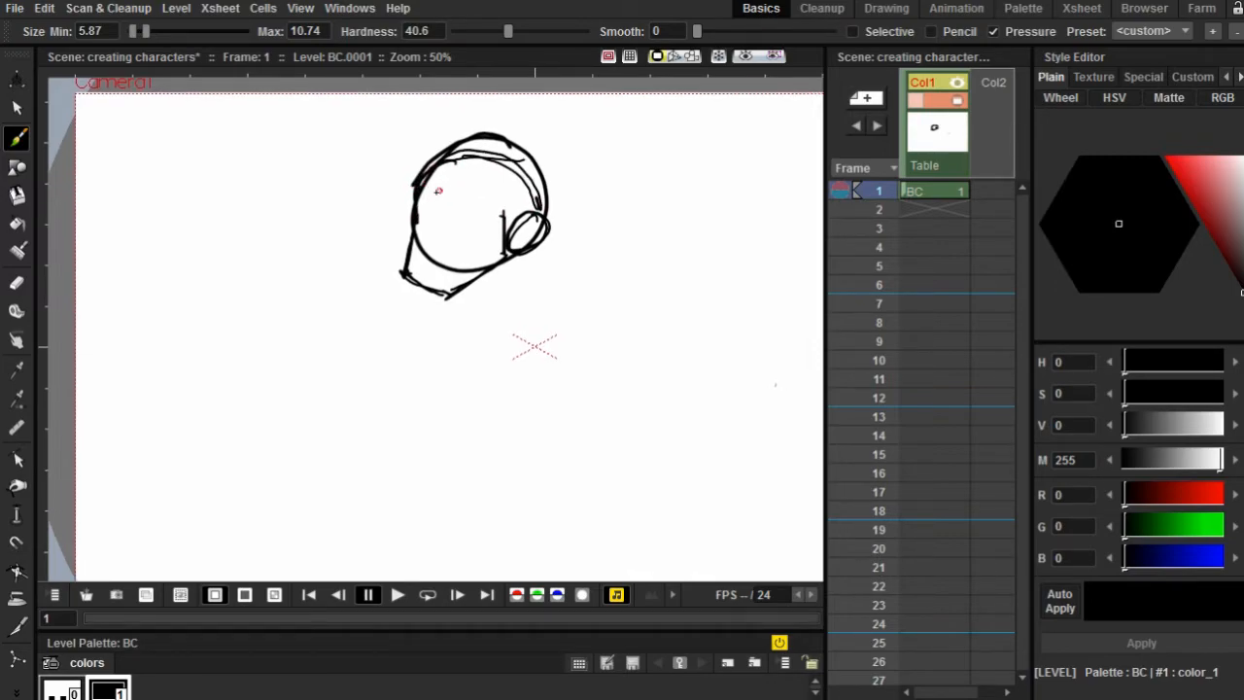
left_click_drag(438, 167, 417, 222)
left_click_drag(445, 169, 424, 259)
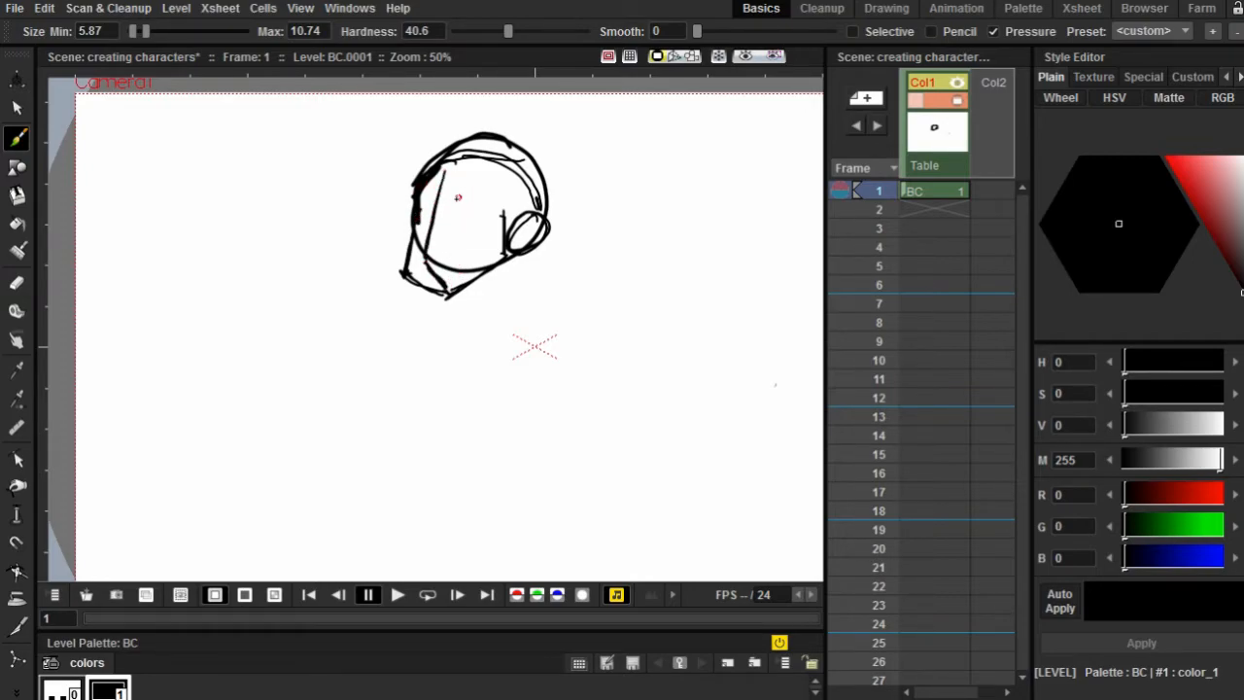
left_click_drag(453, 244, 415, 275)
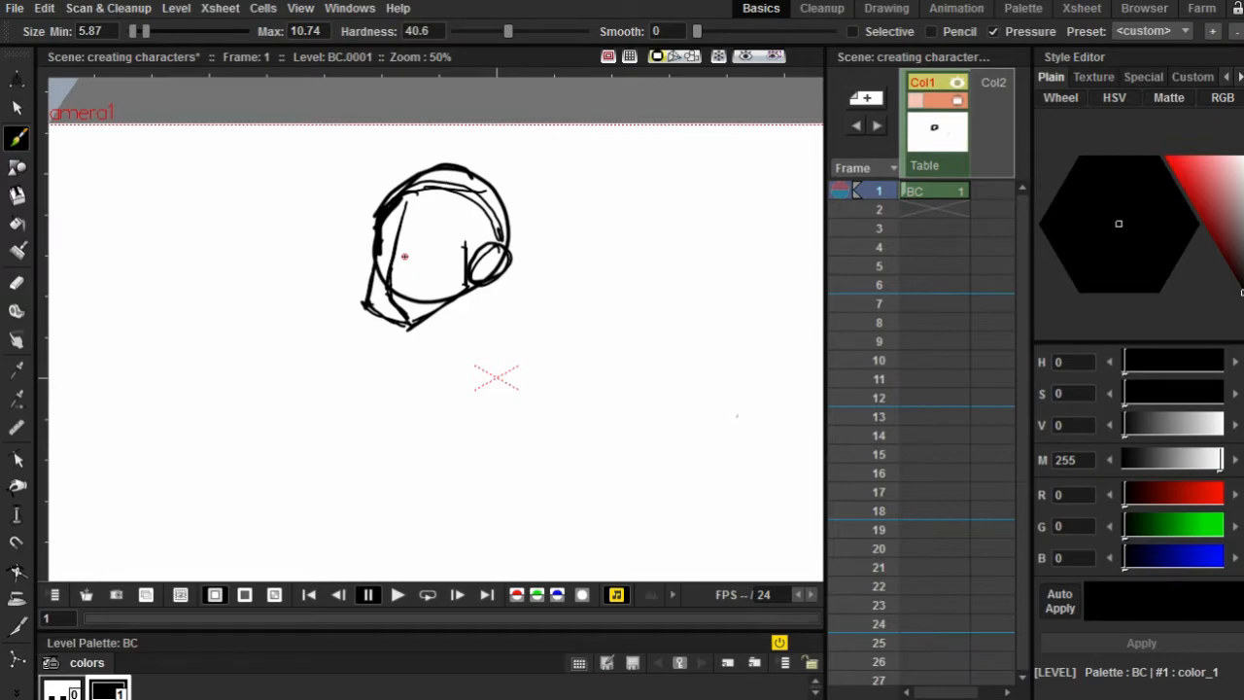
mouse_move(426, 226)
left_mouse_down()
mouse_move(416, 253)
mouse_move(436, 238)
mouse_move(415, 221)
left_mouse_up()
key("ctrl+z")
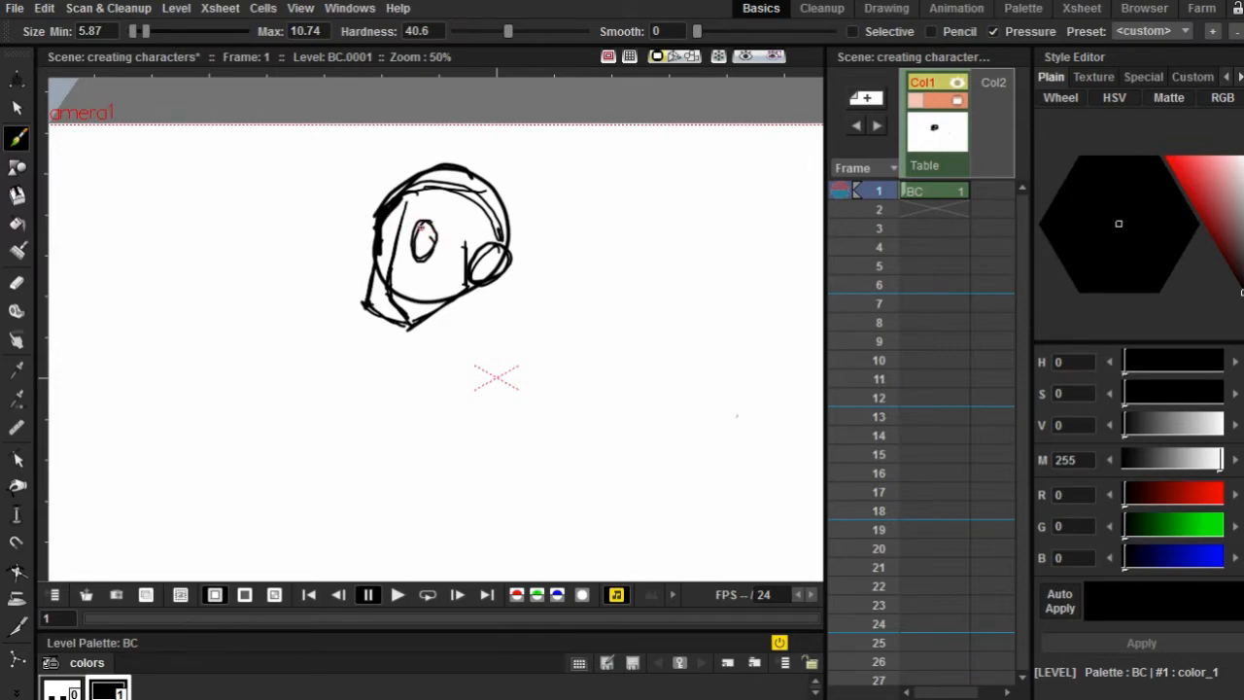
mouse_move(406, 232)
left_mouse_down()
mouse_move(373, 222)
mouse_move(435, 170)
left_mouse_up()
key("ctrl+z")
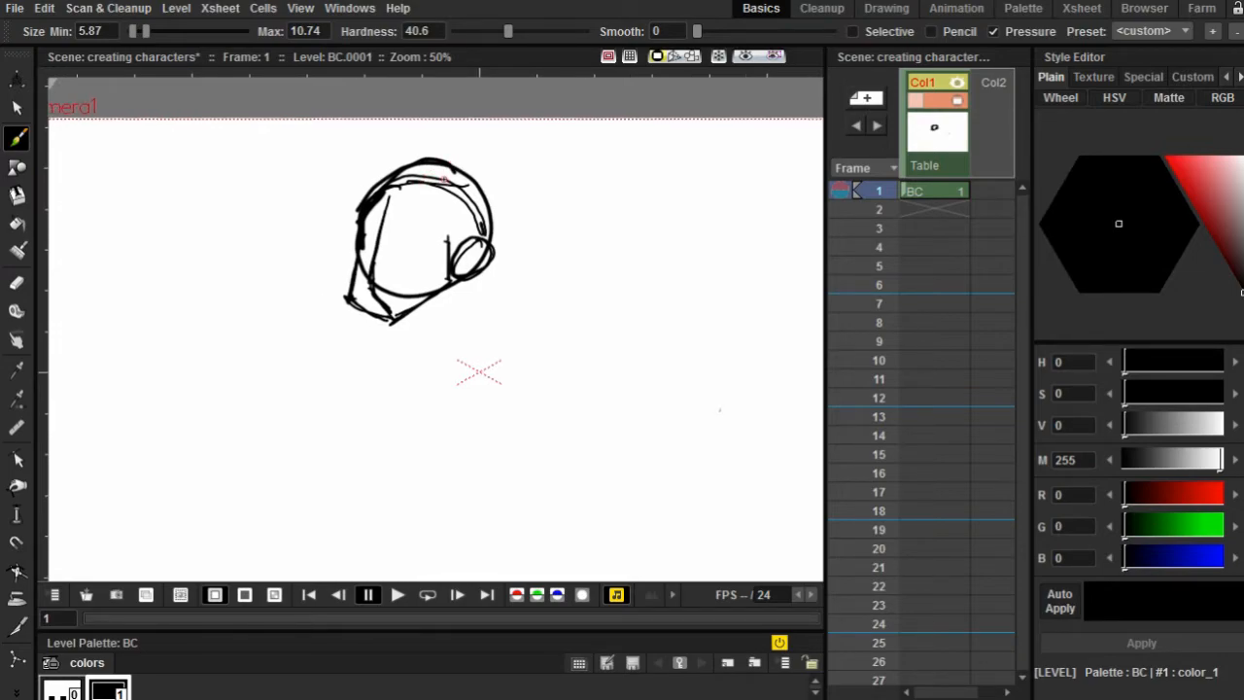
- Erase the outer skull line at the top of the head and strengthen the front face-plane line
left_click_drag(382, 198, 377, 243)
left_click(17, 282)
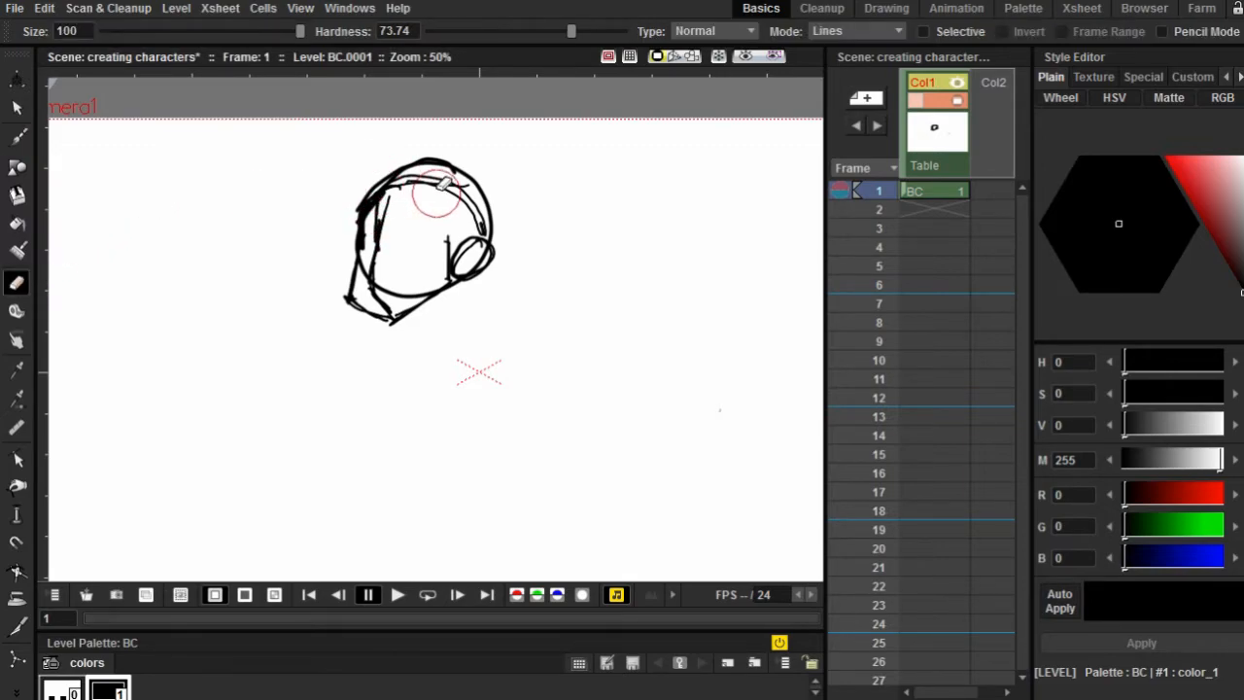
mouse_move(420, 202)
left_mouse_down()
mouse_move(453, 159)
mouse_move(481, 191)
left_mouse_up()
left_click(17, 137)
mouse_move(381, 187)
left_mouse_down()
mouse_move(445, 181)
mouse_move(472, 204)
mouse_move(483, 243)
mouse_move(469, 197)
mouse_move(374, 243)
left_mouse_up()
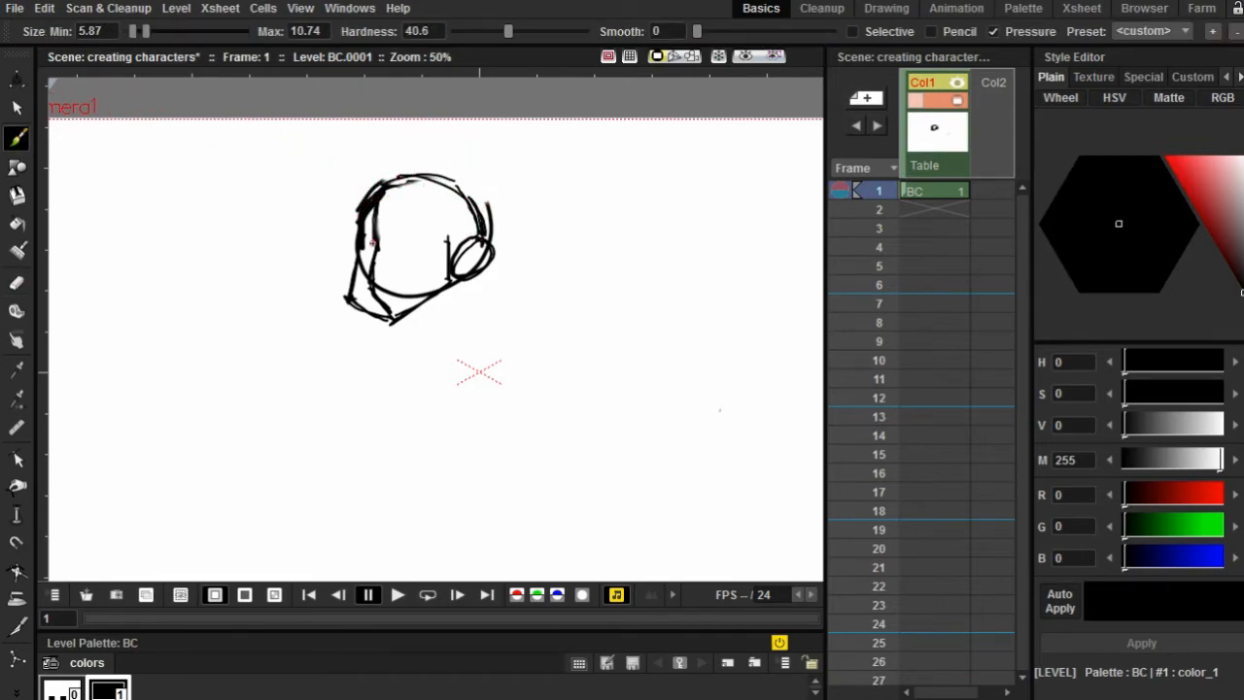
- Draw the near eye with a heavy upper lid in the middle of the head and mark the far eye
left_click_drag(386, 119, 416, 121)
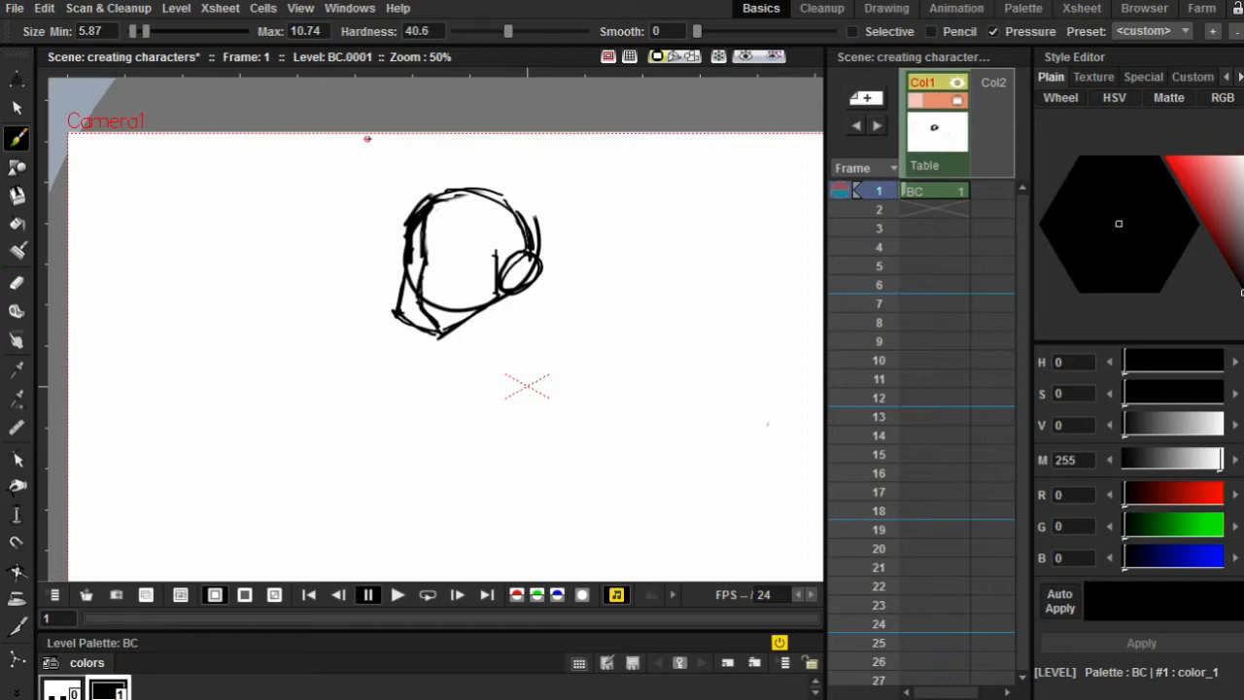
left_click_drag(493, 259, 411, 199)
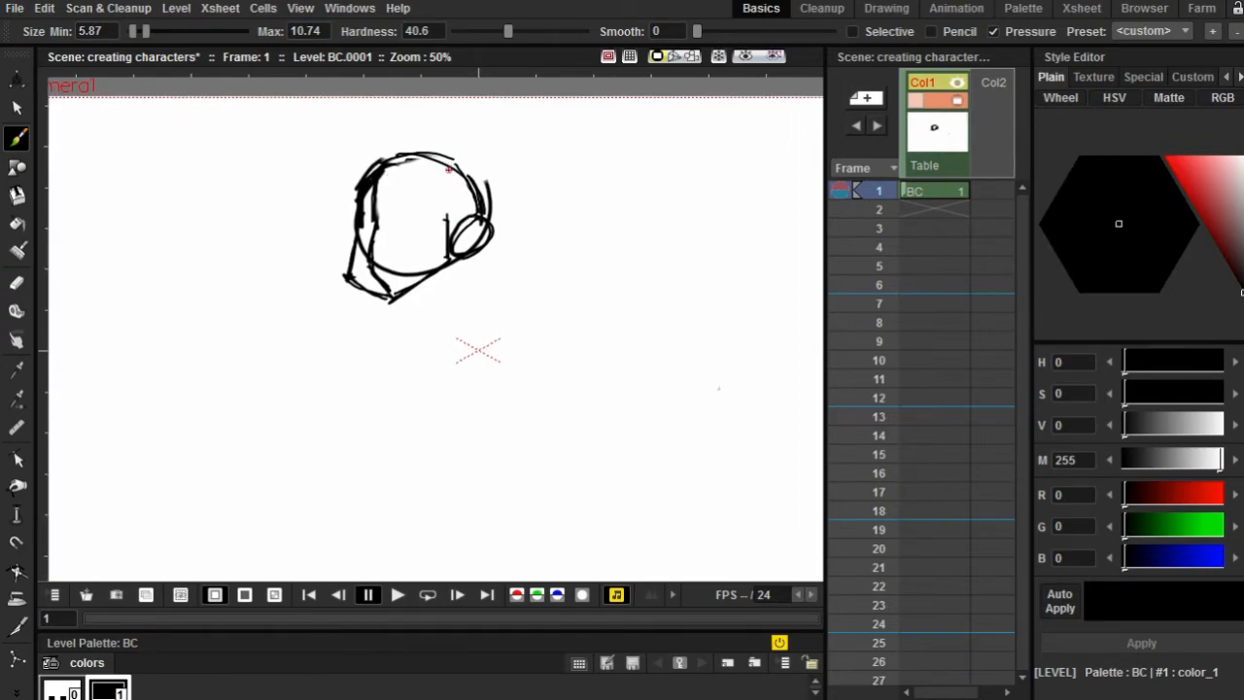
mouse_move(453, 161)
left_mouse_down()
mouse_move(380, 195)
mouse_move(402, 171)
left_mouse_up()
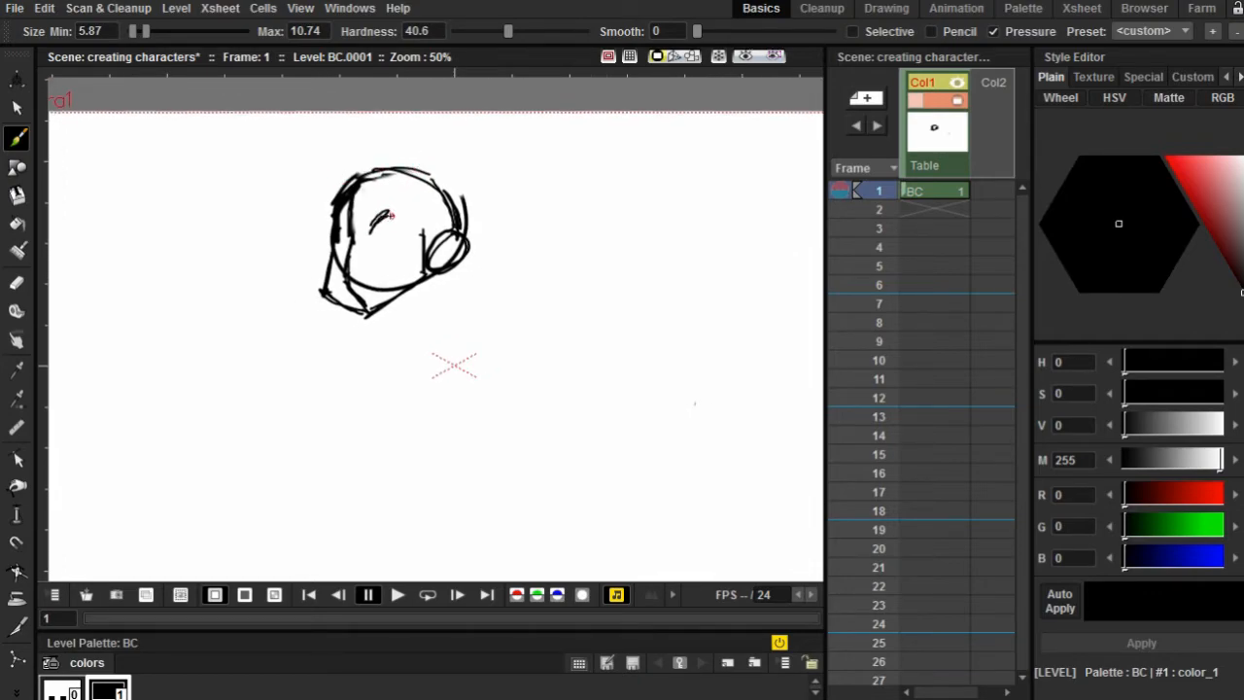
mouse_move(373, 223)
left_mouse_down()
mouse_move(406, 225)
mouse_move(389, 245)
mouse_move(408, 224)
left_mouse_up()
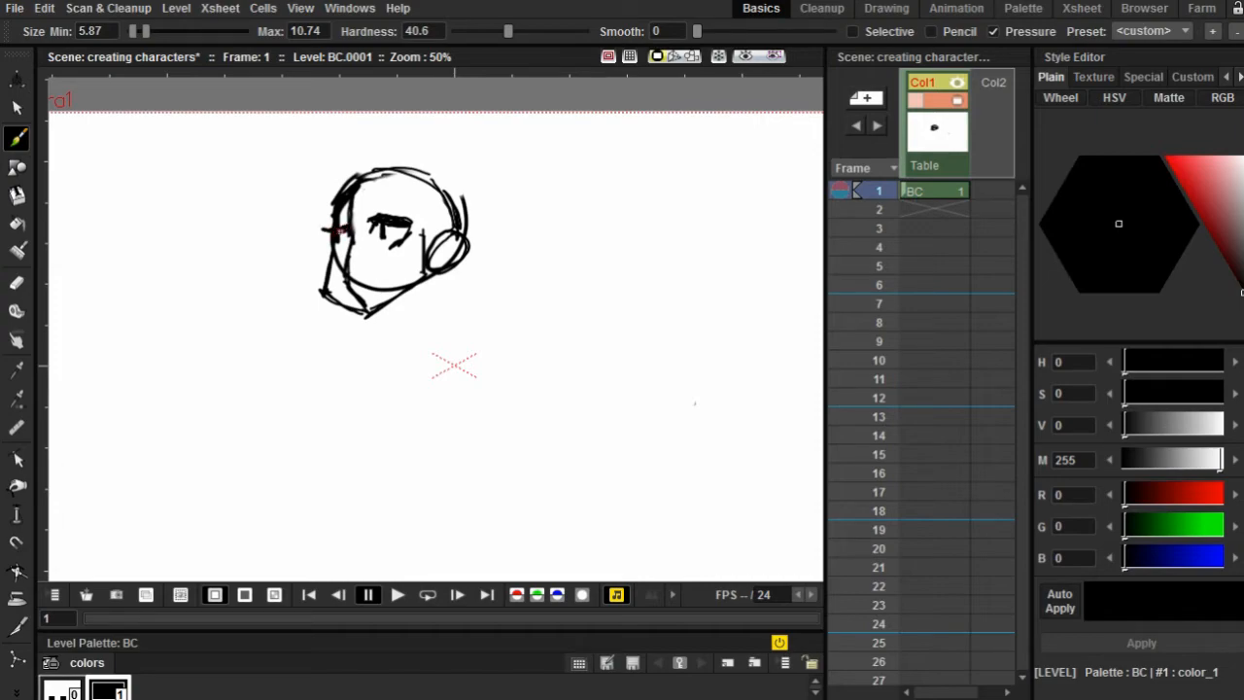
mouse_move(337, 254)
left_mouse_down()
mouse_move(395, 229)
mouse_move(212, 205)
left_mouse_up()
mouse_move(512, 164)
left_mouse_down()
mouse_move(437, 231)
mouse_move(476, 226)
left_mouse_up()
key("ctrl+z")
mouse_move(529, 141)
left_mouse_down()
mouse_move(583, 211)
mouse_move(555, 177)
left_mouse_up()
mouse_move(456, 185)
left_mouse_down()
mouse_move(564, 144)
mouse_move(580, 181)
mouse_move(506, 156)
mouse_move(498, 239)
mouse_move(543, 245)
left_mouse_up()
key("ctrl+z")
key("ctrl+z")
key("ctrl+z")
key("ctrl+z")
- Draw a wide oval head with a vertical centre line to the right of the first head
mouse_move(579, 148)
left_mouse_down()
mouse_move(607, 201)
mouse_move(524, 233)
left_mouse_up()
left_click_drag(583, 161, 585, 215)
mouse_move(506, 187)
left_mouse_down()
mouse_move(441, 215)
mouse_move(486, 265)
left_mouse_up()
left_click_drag(492, 208, 483, 265)
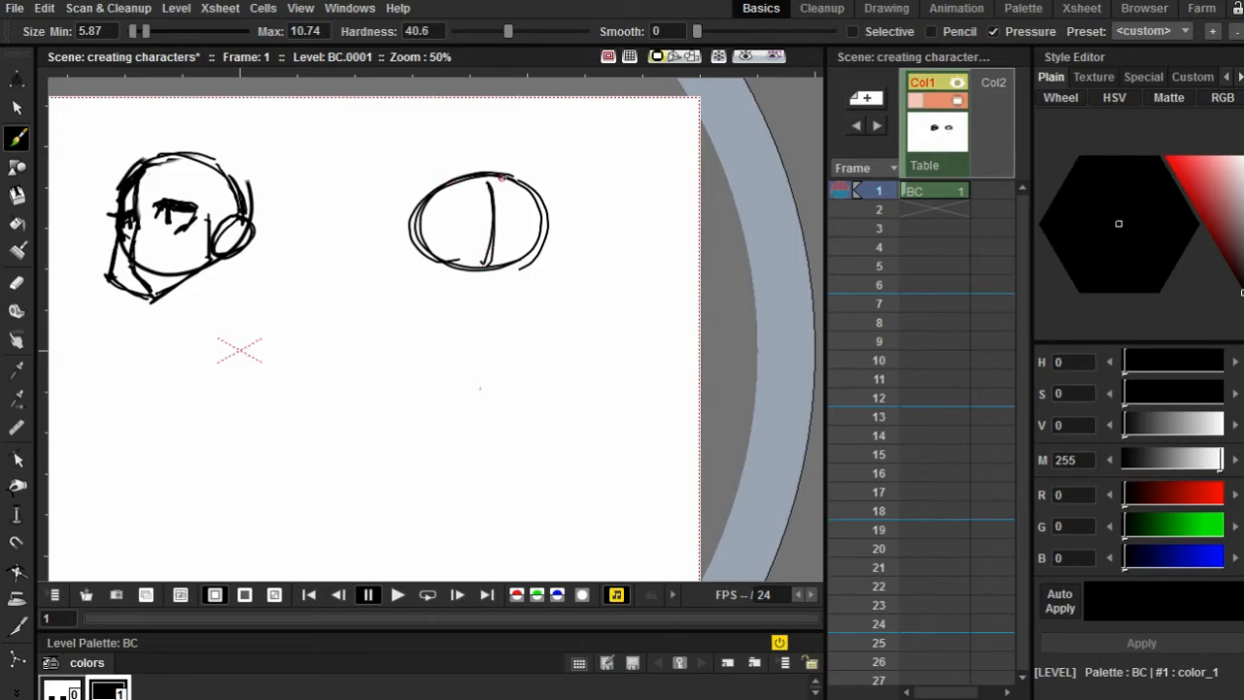
- Draw a pair of diamond-shaped eyes on either side of the oval head's centre line
left_click_drag(444, 220, 445, 221)
left_click_drag(507, 207, 533, 225)
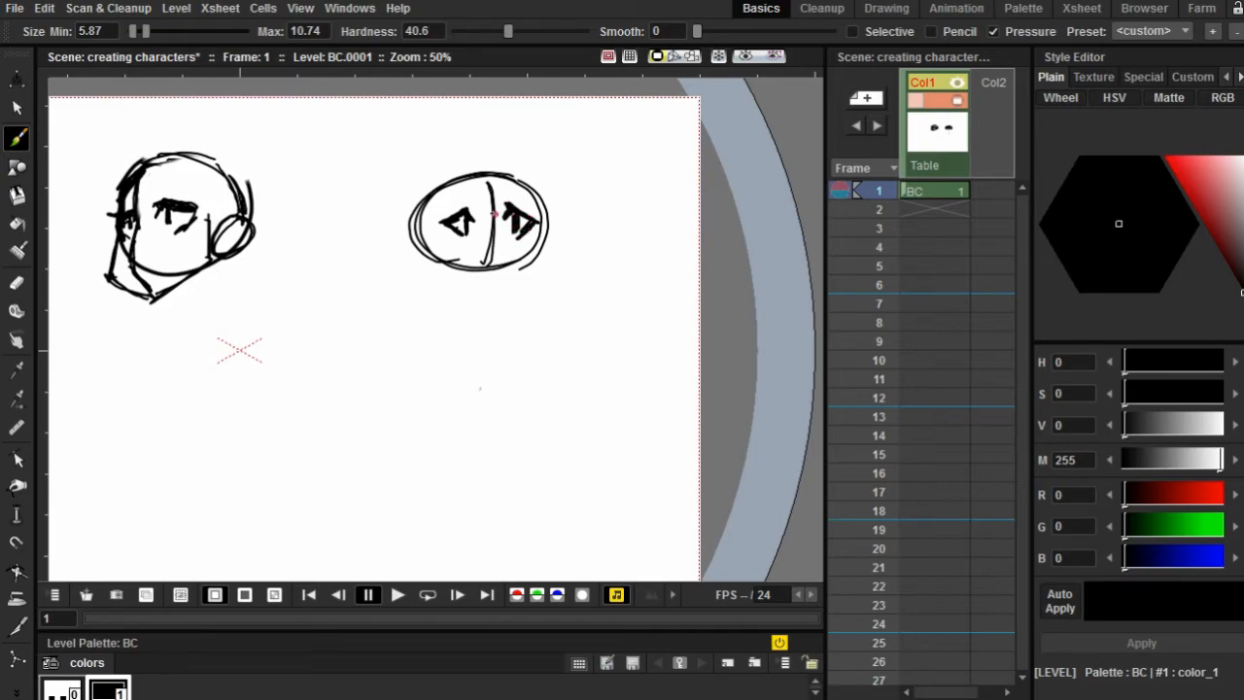
key("ctrl+z")
key("ctrl+z")
mouse_move(462, 207)
left_mouse_down()
mouse_move(475, 218)
mouse_move(477, 195)
mouse_move(526, 205)
left_mouse_up()
left_click_drag(452, 191, 431, 200)
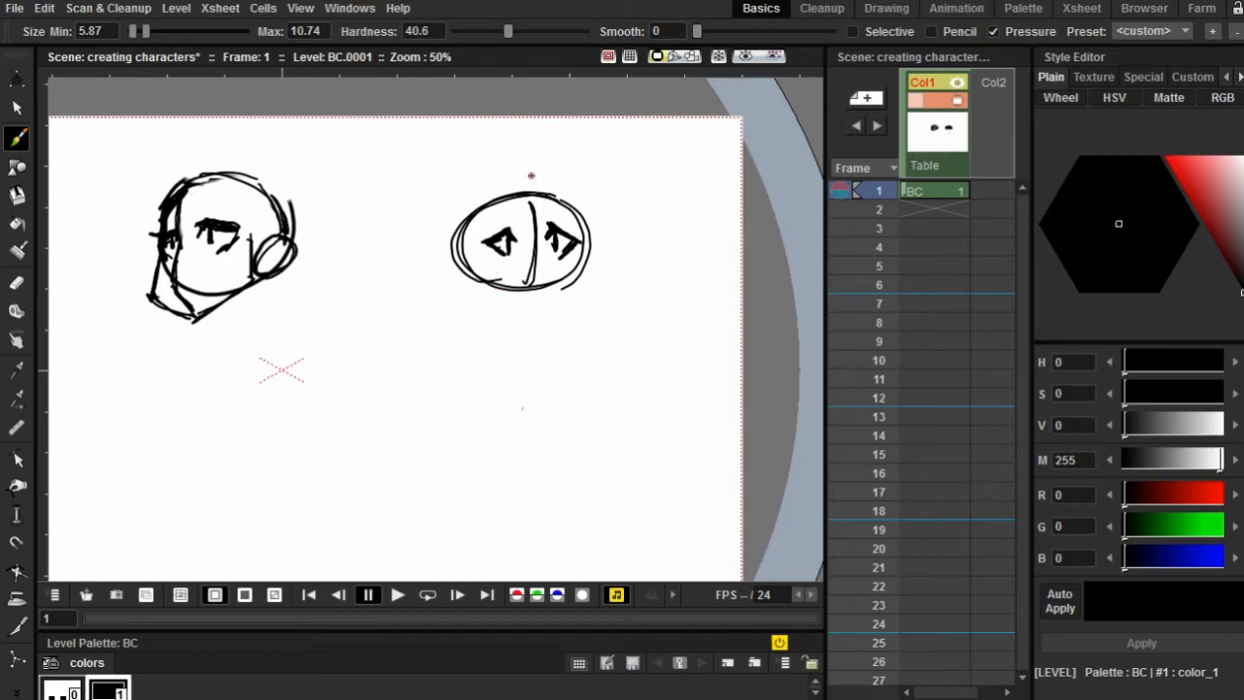
left_click_drag(490, 229, 490, 212)
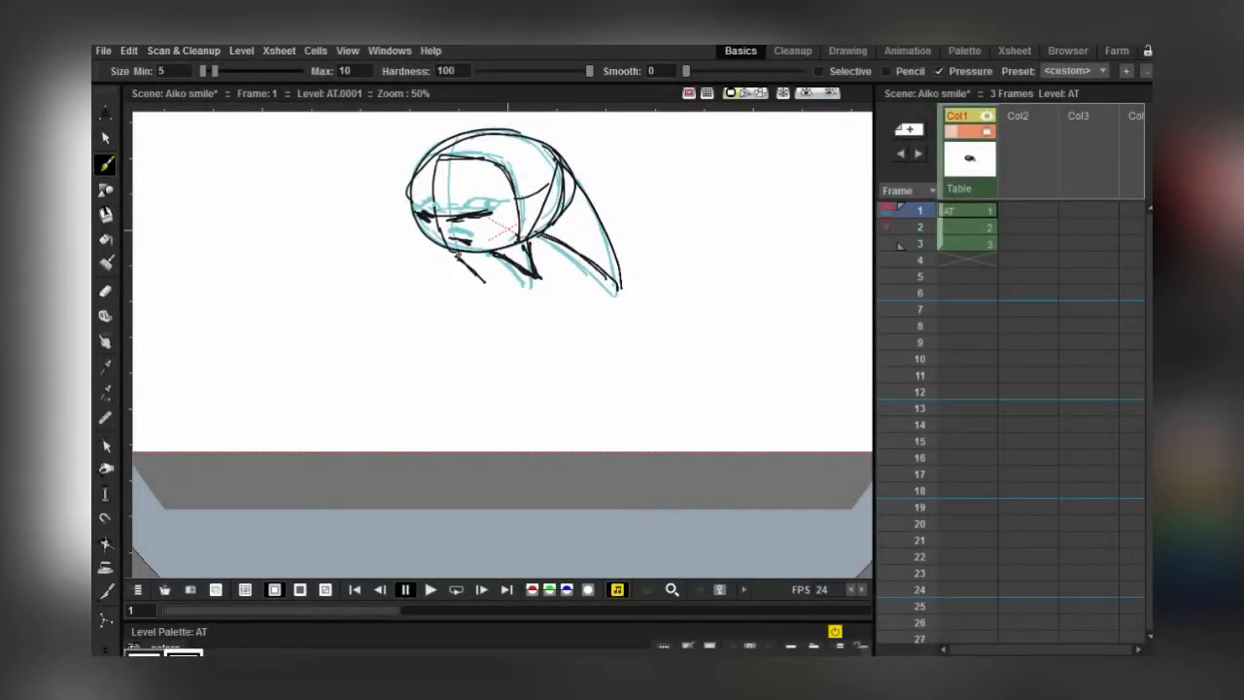
- Sketch the long body lines descending from the character's neck on frame 1 of the smile animation
mouse_move(481, 288)
left_mouse_down()
mouse_move(465, 432)
mouse_move(433, 451)
left_mouse_up()
mouse_move(519, 281)
left_mouse_down()
mouse_move(569, 373)
mouse_move(581, 477)
left_mouse_up()
mouse_move(507, 281)
left_mouse_down()
mouse_move(511, 485)
mouse_move(429, 479)
left_mouse_up()
- On frame 2, sketch the shoulder line and the long body lines below the character's head
key("period")
left_click_drag(447, 260, 519, 250)
mouse_move(474, 247)
left_mouse_down()
mouse_move(534, 292)
mouse_move(431, 470)
left_mouse_up()
mouse_move(524, 286)
left_mouse_down()
mouse_move(527, 451)
mouse_move(589, 461)
left_mouse_up()
- On frame 3, draw the neck below the front-facing head
left_click(970, 244)
left_click_drag(688, 277, 694, 349)
left_click_drag(493, 287, 513, 325)
left_click_drag(523, 313, 545, 320)
left_click_drag(513, 323, 552, 320)
- Draw the two long flared body shapes spreading outward from the neck on frame 3
mouse_move(551, 329)
left_mouse_down()
mouse_move(548, 284)
mouse_move(707, 431)
left_mouse_up()
left_click_drag(504, 280, 364, 447)
mouse_move(550, 279)
left_mouse_down()
mouse_move(600, 502)
mouse_move(619, 476)
left_mouse_up()
key("ctrl+z")
key("ctrl+z")
left_click_drag(505, 283, 459, 507)
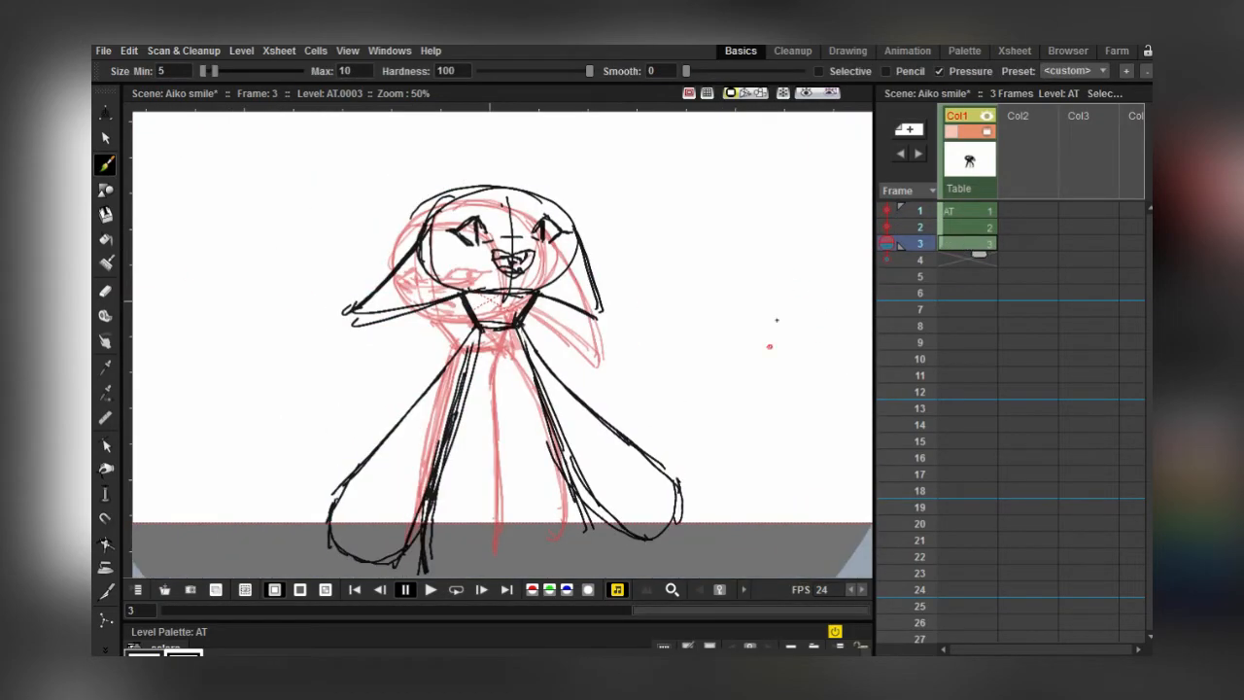
- On frame 4, sketch the eyes, open smiling mouth, head outline and left hair strand over the previous drawing
key("s")
mouse_move(194, 138)
left_mouse_down()
mouse_move(791, 389)
mouse_move(611, 278)
left_mouse_up()
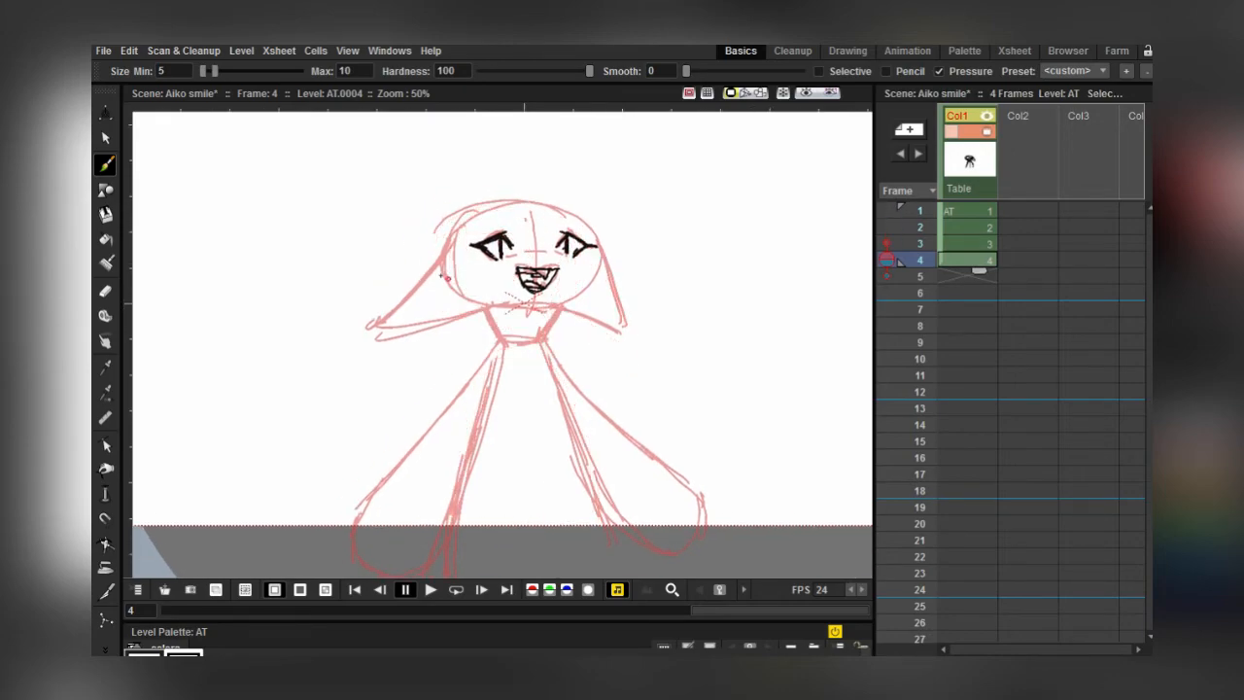
left_click_drag(431, 230, 358, 330)
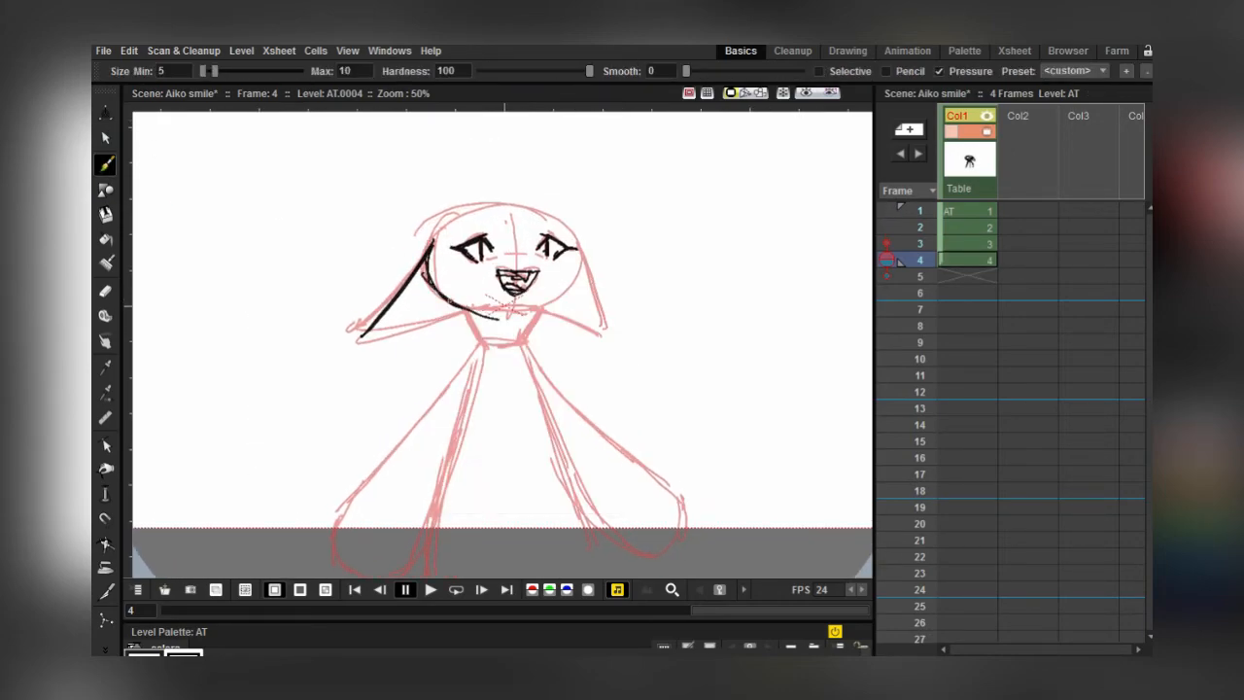
left_click_drag(451, 208, 566, 224)
left_click_drag(417, 233, 496, 202)
- Trace the neck and the flared body shapes on frame 4, slightly inside the previous frame's lines
left_click_drag(464, 309, 483, 349)
left_click_drag(541, 309, 525, 342)
left_click_drag(480, 276, 603, 432)
mouse_move(556, 373)
left_mouse_down()
mouse_move(590, 389)
mouse_move(610, 421)
left_mouse_up()
left_click_drag(620, 424, 614, 482)
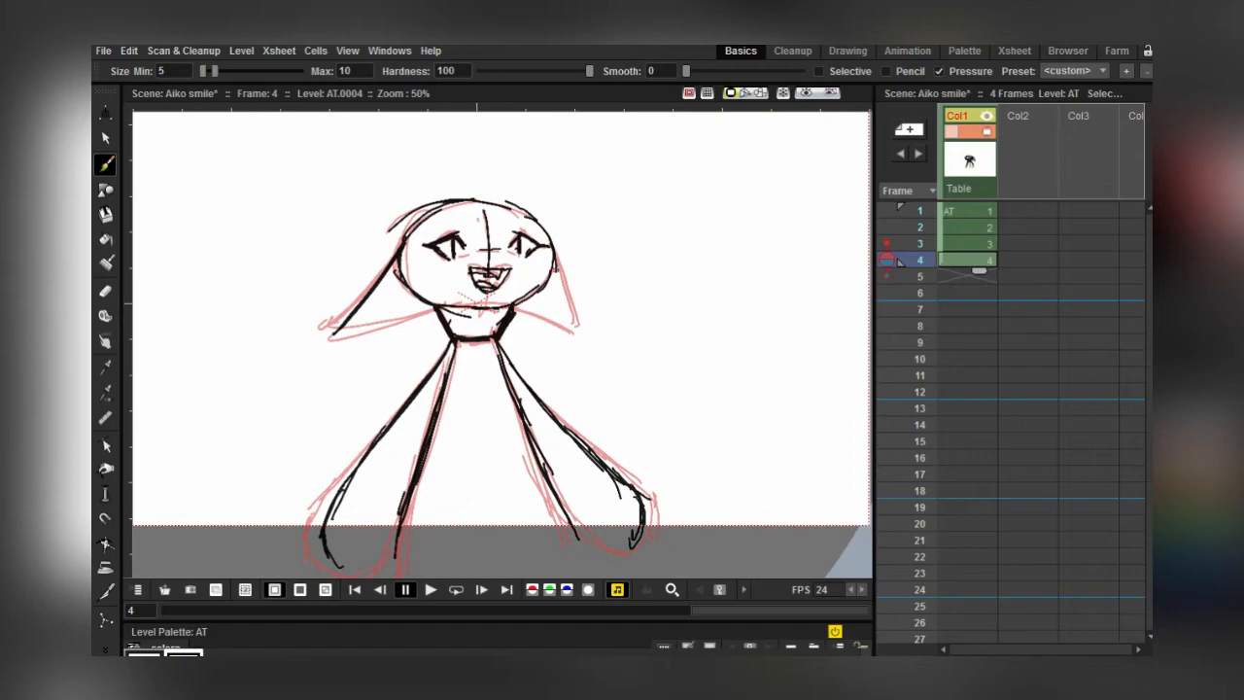
left_click_drag(556, 255, 525, 320)
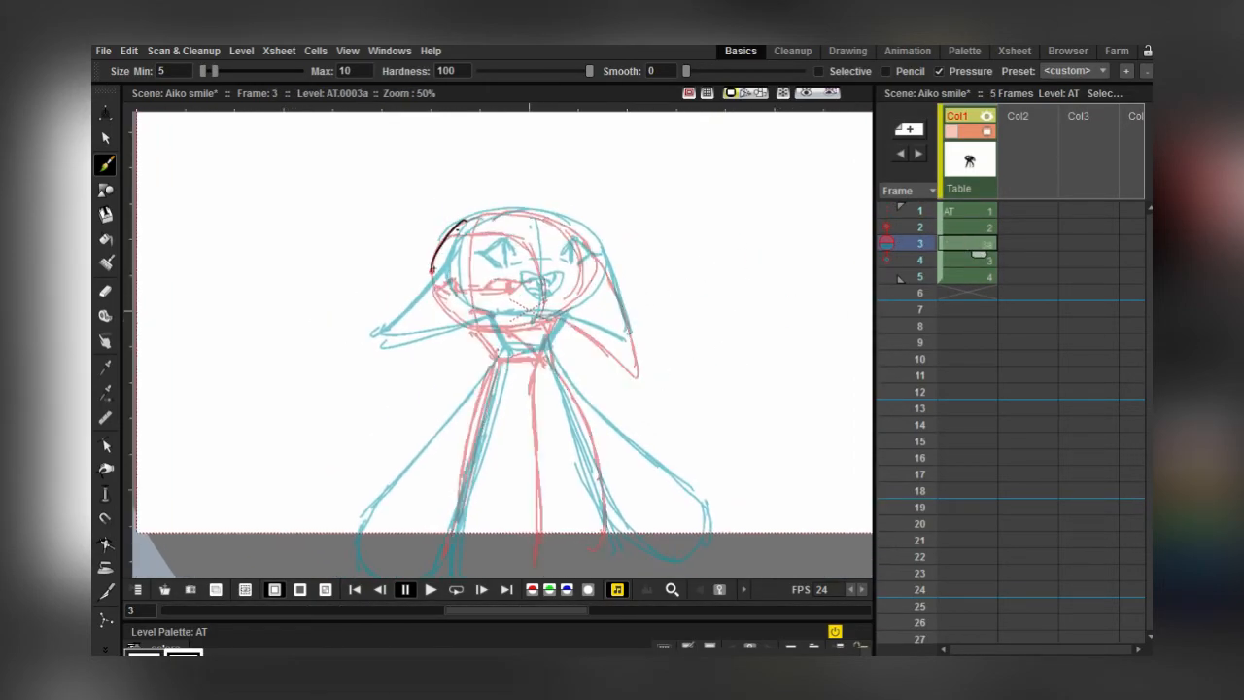
- On the inserted frame 3, draw a turned oval head with a centre line, closed eyes and a short mouth
mouse_move(433, 281)
left_mouse_down()
mouse_move(544, 212)
mouse_move(505, 329)
left_mouse_up()
mouse_move(478, 214)
left_mouse_down()
mouse_move(480, 328)
mouse_move(497, 315)
left_mouse_up()
left_click(919, 210)
mouse_move(919, 226)
left_mouse_down()
mouse_move(954, 258)
mouse_move(918, 246)
left_mouse_up()
left_click(919, 244)
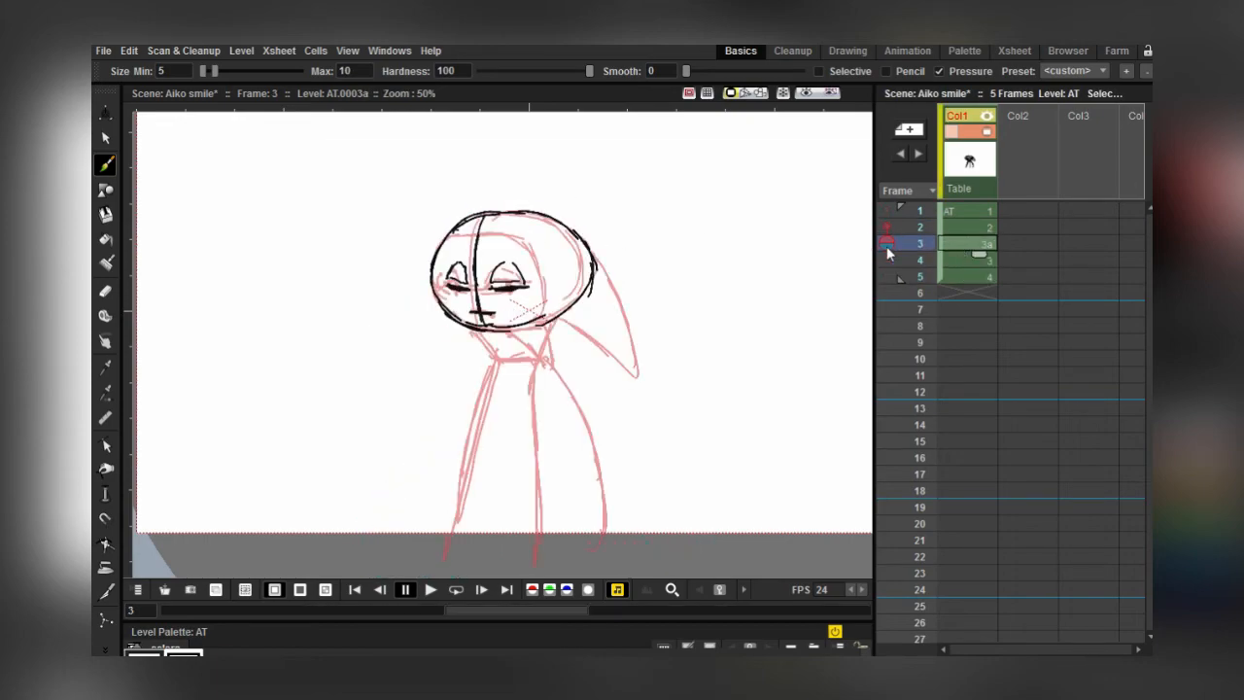
- Draw the pointed hair strand behind frame 3's head, a short neck mark and the curved hairline
left_click_drag(581, 243, 630, 347)
key("ctrl+z")
left_click_drag(594, 256, 628, 380)
left_click_drag(556, 315, 628, 380)
left_click_drag(544, 344, 547, 363)
left_click_drag(448, 236, 549, 315)
mouse_move(541, 231)
left_mouse_down()
mouse_move(573, 300)
mouse_move(409, 295)
left_mouse_up()
- Compare the drawings on frames 2 and 3 by flipping between them repeatedly
left_click(955, 228)
left_click(957, 244)
left_click(955, 228)
left_click(957, 244)
key("s")
left_click_drag(335, 239, 328, 241)
mouse_move(358, 240)
left_mouse_down()
mouse_move(350, 231)
mouse_move(402, 239)
left_mouse_up()
left_click(955, 245)
left_click(955, 228)
left_click(953, 244)
key("a")
key("b")
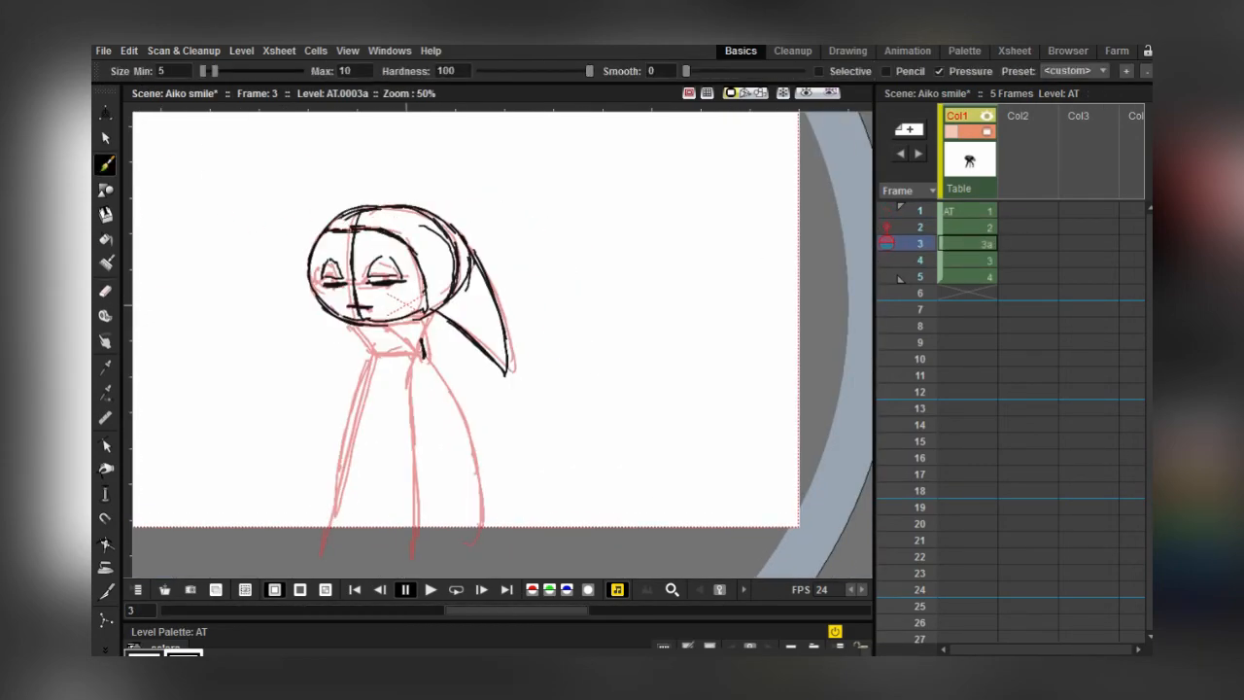
left_click(956, 228)
left_click(955, 243)
key("a")
key("b")
left_click(956, 229)
left_click(961, 244)
- Extend frame 3's drawing into frame 4 and show frame 5 as an onion skin
left_click_drag(978, 253, 977, 270)
left_click(967, 261)
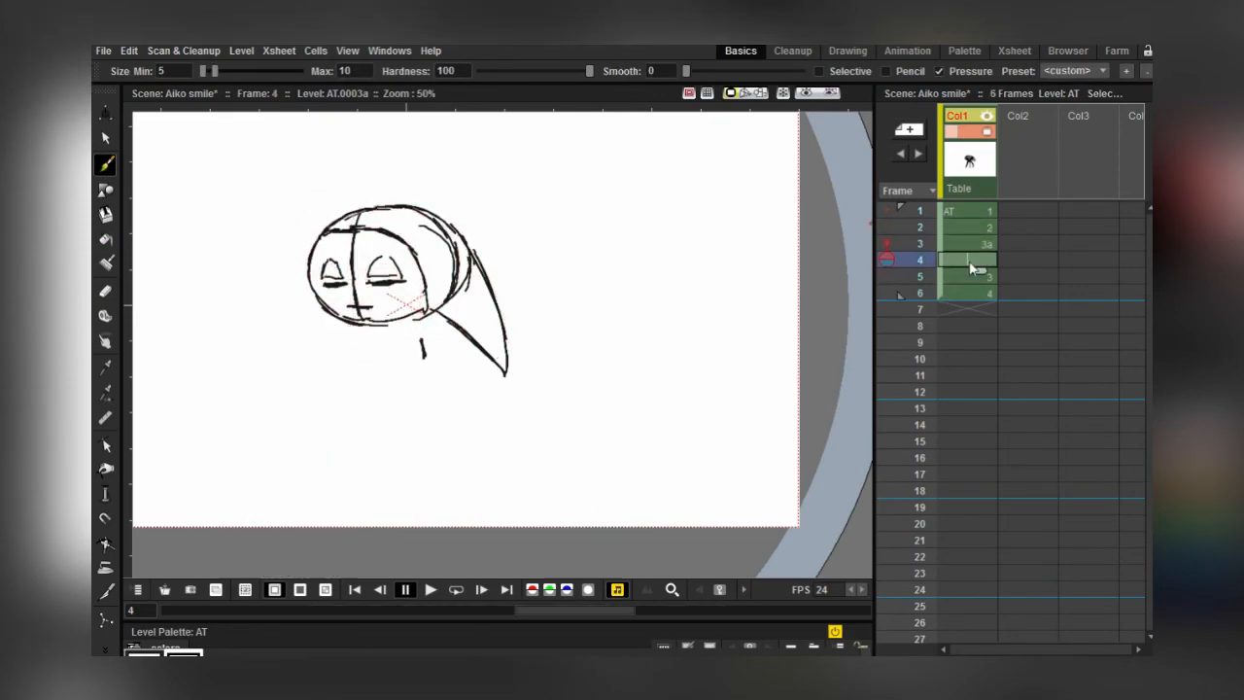
left_click(886, 277)
- On frame 4, draw an oval in-between head with a vertical centre line
left_click_drag(408, 292, 450, 294)
left_click_drag(424, 210, 426, 311)
mouse_move(423, 211)
left_mouse_down()
mouse_move(351, 268)
mouse_move(374, 230)
left_mouse_up()
key("ctrl+z")
left_click_drag(376, 228, 381, 316)
left_click_drag(425, 210, 428, 319)
left_click_drag(354, 289, 428, 316)
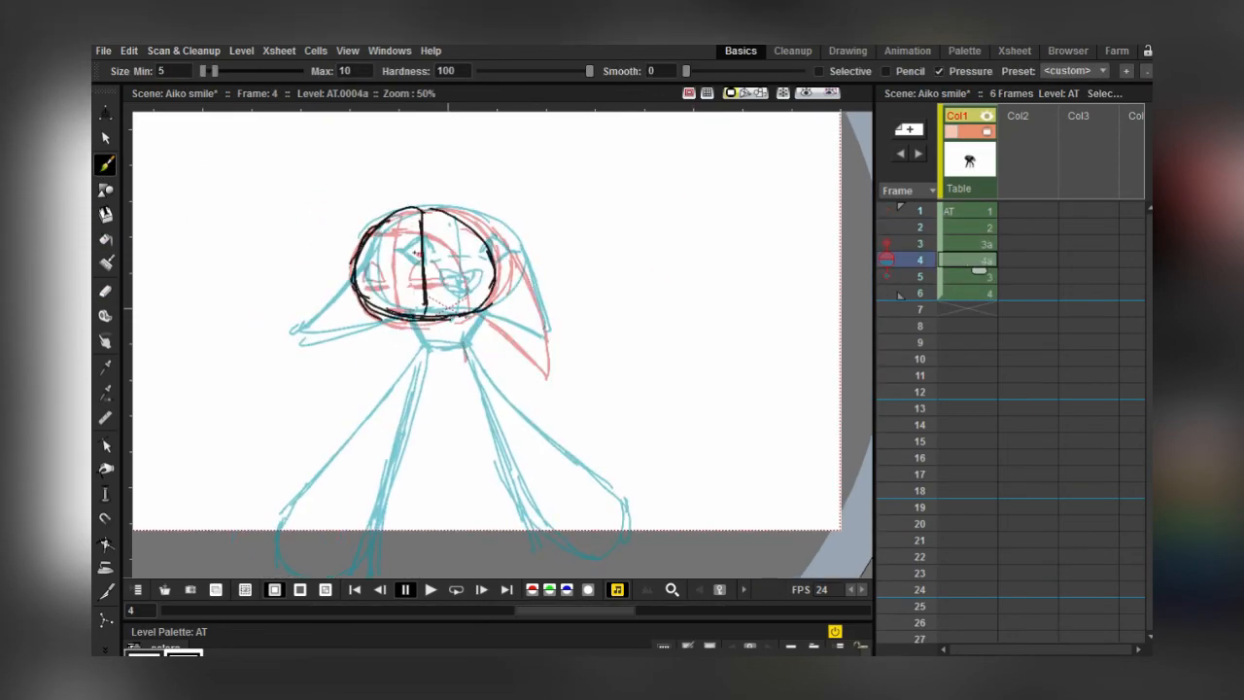
key("ctrl+z")
key("ctrl+z")
- Add diamond-shaped eyes and a short horizontal mouth to frame 4's in-between head and adjust the left eye
left_click_drag(459, 235, 446, 258)
mouse_move(459, 236)
left_mouse_down()
mouse_move(481, 254)
mouse_move(463, 267)
left_mouse_up()
left_click_drag(384, 236, 363, 257)
left_click_drag(385, 236, 398, 259)
left_click_drag(409, 288, 440, 288)
mouse_move(387, 239)
left_mouse_down()
mouse_move(391, 263)
mouse_move(369, 235)
left_mouse_up()
left_click(106, 138)
left_click_drag(426, 251, 368, 262)
left_click(106, 164)
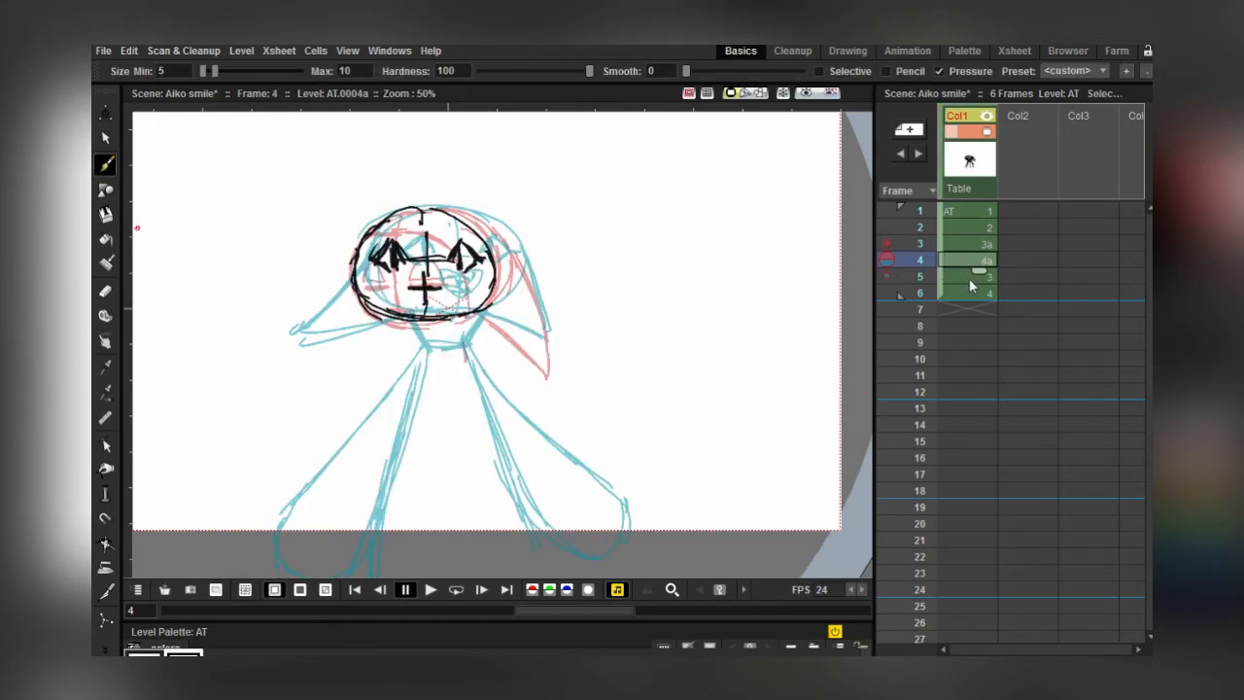
- Cut the in-between drawing from frame 4 and check it against frame 3
left_click(971, 246)
left_click(971, 262)
key("ctrl+x")
left_click(964, 246)
left_click(964, 257)
left_click(964, 246)
- Redraw frame 3 as a front-facing oval head with a centre line, hairline and closed eyes
key("a")
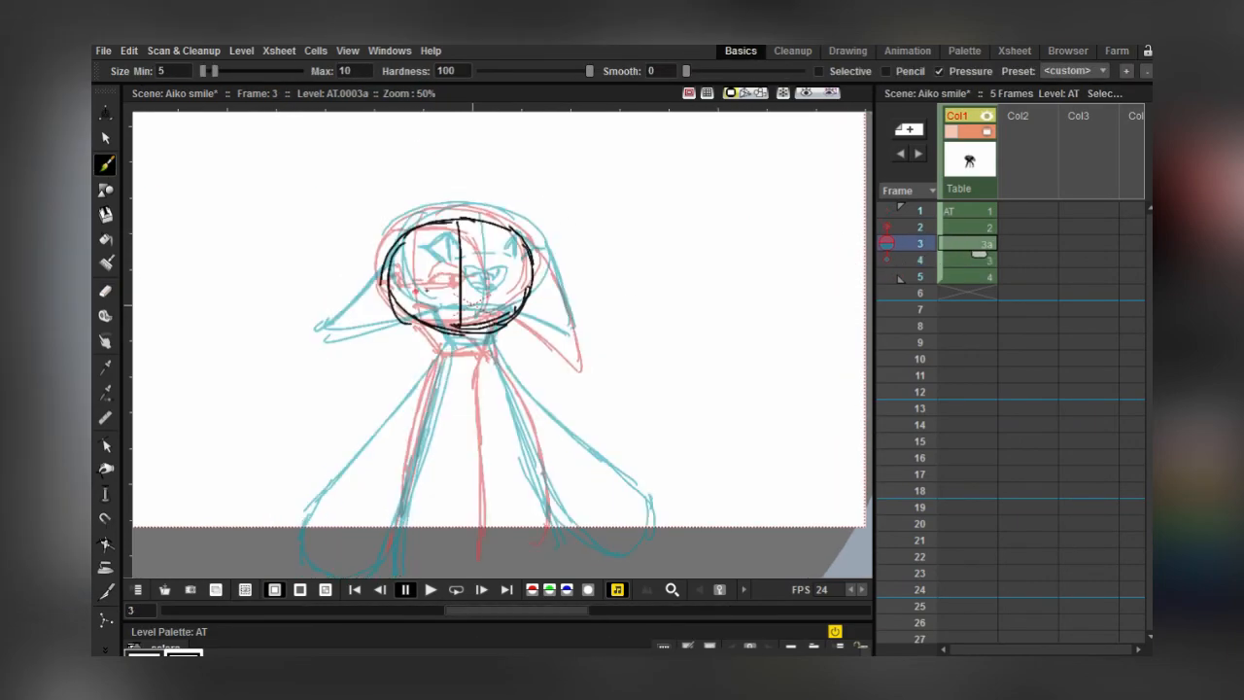
left_click_drag(401, 258, 510, 249)
left_click(965, 261)
left_click(965, 247)
left_click(965, 261)
- Insert a new frame 4 and draw a wide oval head with crossed guidelines and diamond-shaped open eyes
key("Insert")
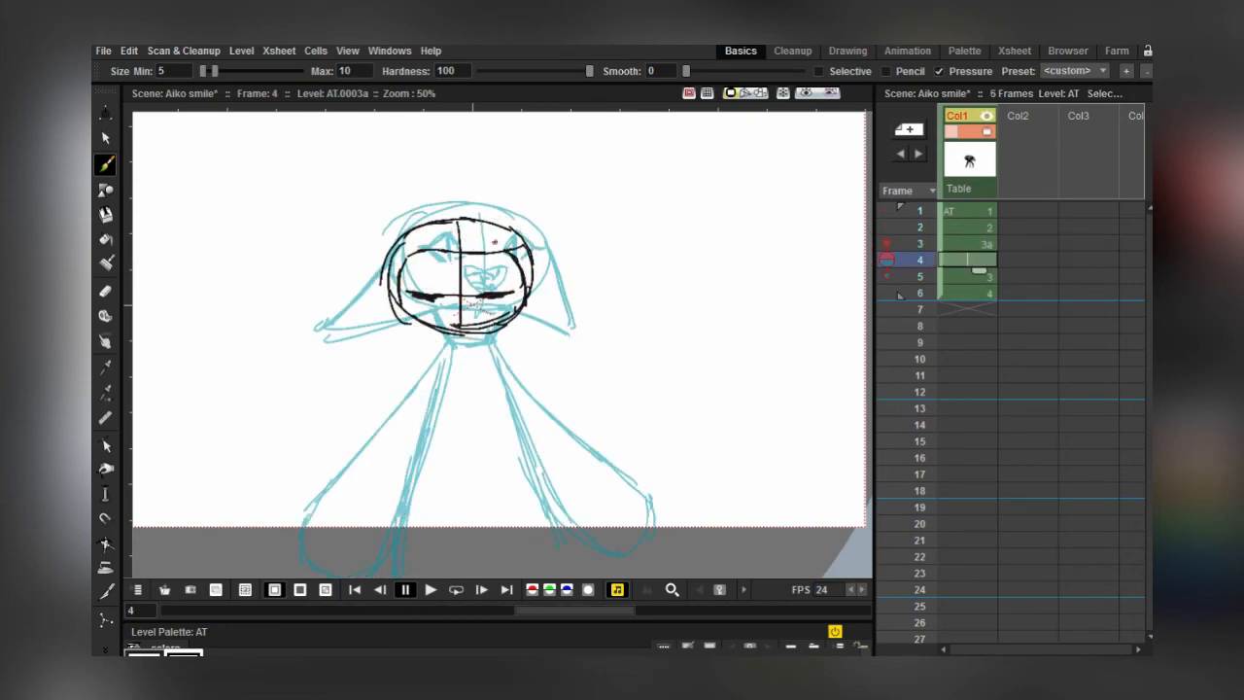
left_click_drag(474, 310, 470, 220)
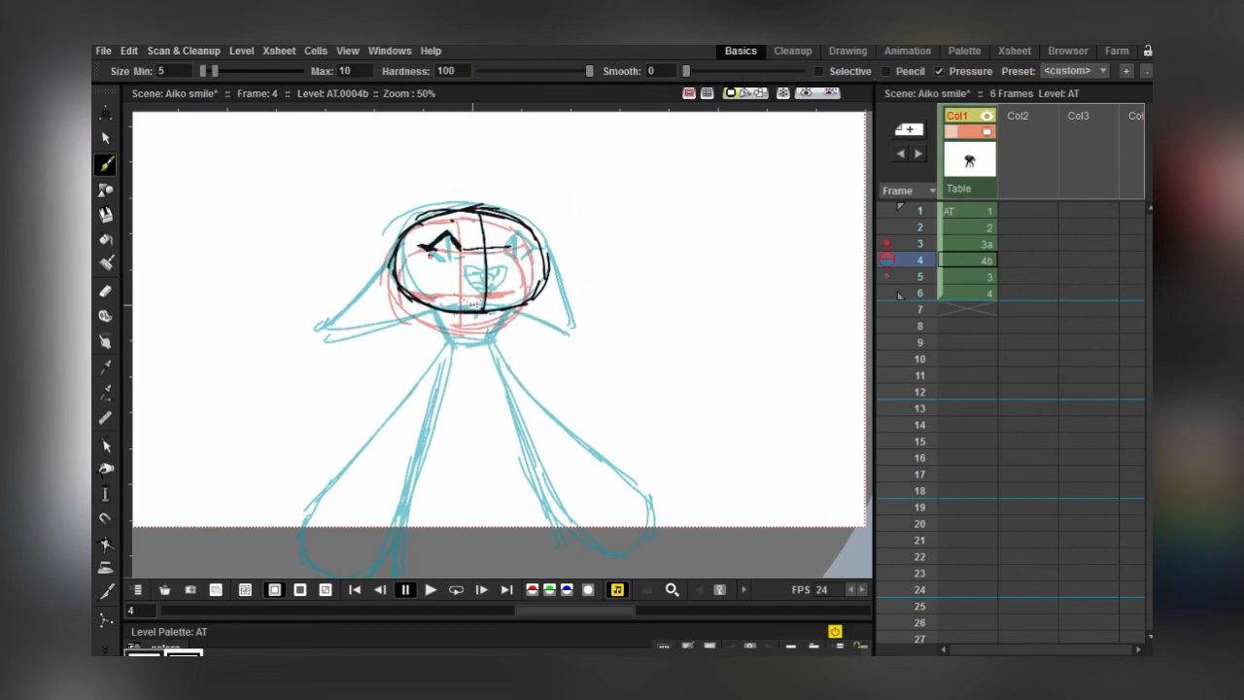
left_click(960, 262)
left_click(964, 230)
left_click(966, 260)
left_click_drag(470, 283, 502, 270)
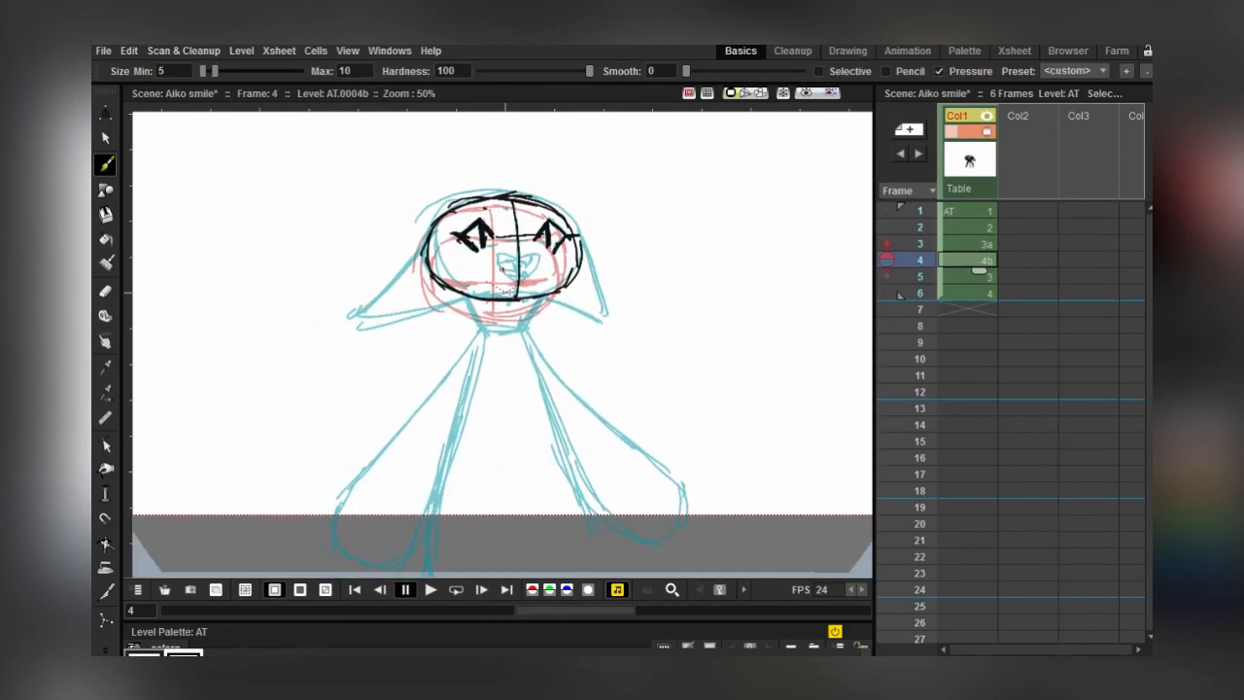
- Extend frame 2's drawing through frame 4 to delay the head turn
left_click(978, 249)
left_click(965, 229)
left_click(966, 247)
left_click(962, 227)
left_click_drag(979, 237, 978, 267)
left_click(957, 257)
- Rework the front-facing head on frame 5 by erasing and redrawing its centre line and adding two short, thick closed eyes
left_click(962, 277)
key("a")
mouse_move(492, 229)
left_mouse_down()
mouse_move(519, 258)
mouse_move(495, 303)
left_mouse_up()
key("b")
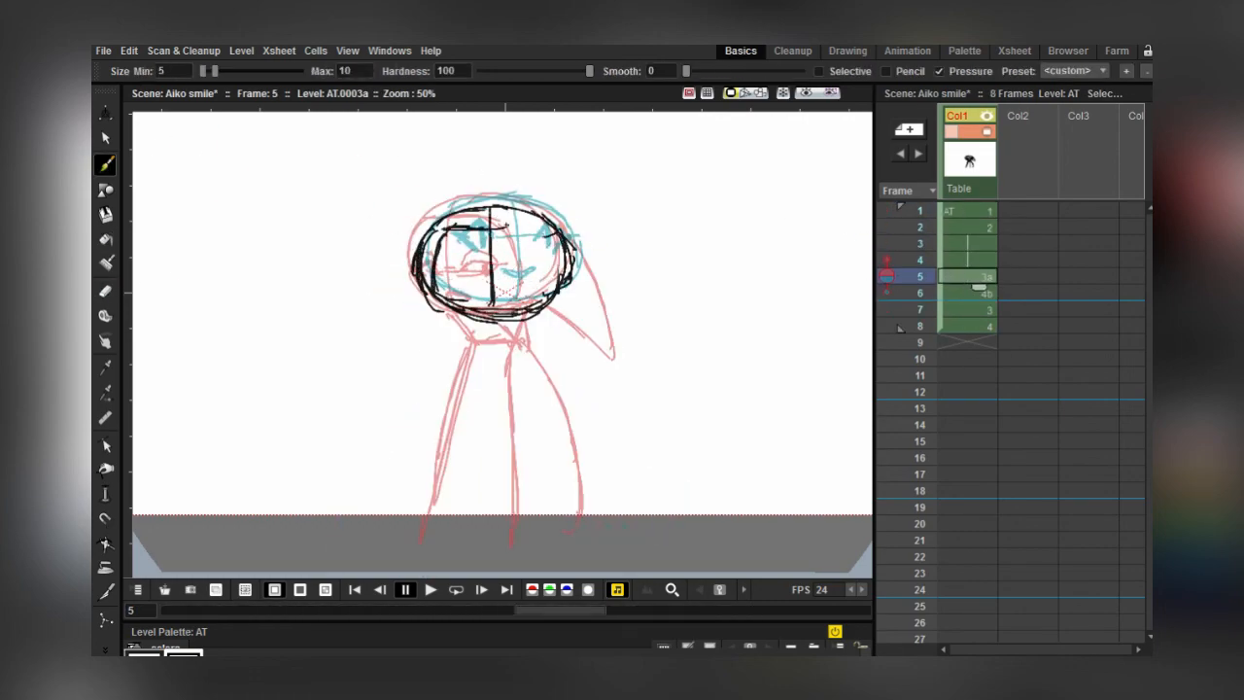
left_click_drag(452, 275, 477, 279)
- Review the head-turn drawings and extend frame 1's drawing through frame 3 to hold the opening pose longer
left_click(969, 292)
left_click(967, 310)
left_click(966, 325)
left_click(961, 226)
left_click(964, 212)
left_click_drag(979, 221, 978, 251)
left_click(966, 260)
left_click(972, 309)
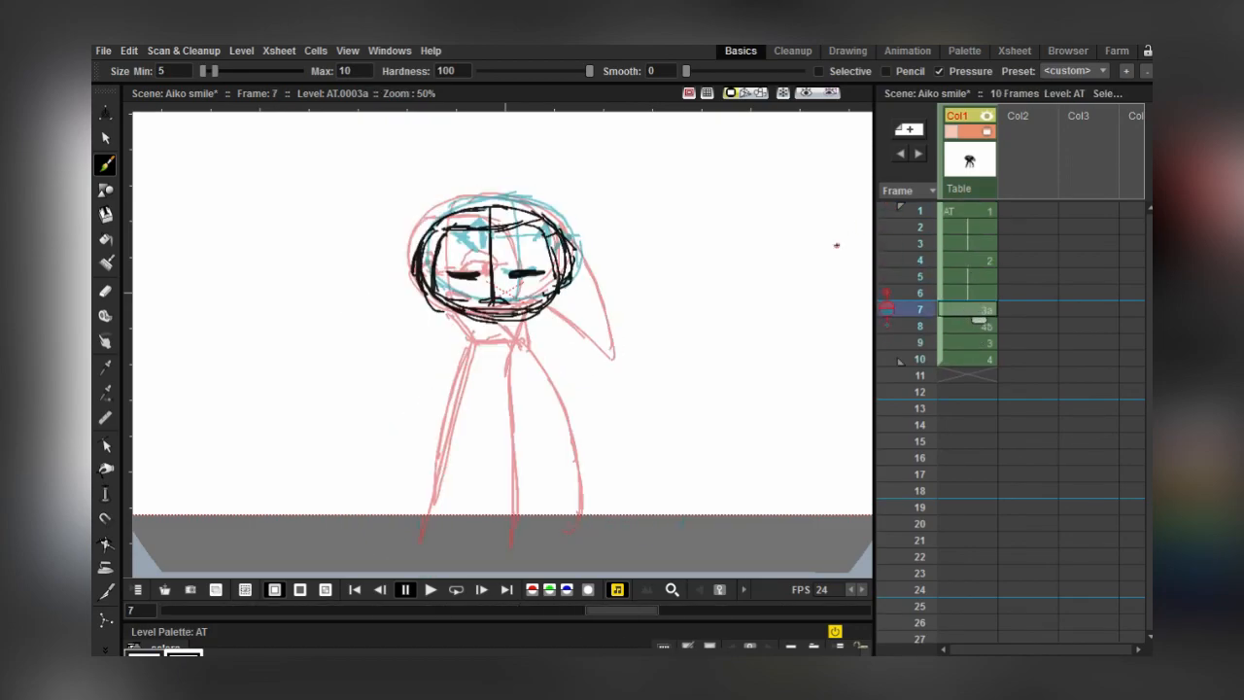